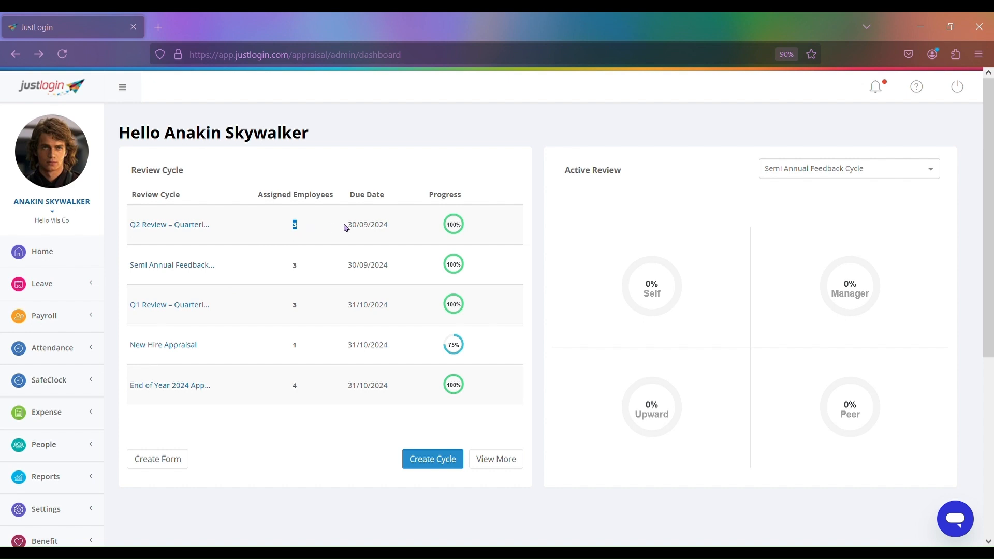
Look over the assigned employees, due dates and progress in the review cycle list and the active review overview.
drag(345, 224, 393, 225)
click(490, 228)
drag(571, 168, 636, 171)
click(637, 208)
View the active review progress for the Semi Annual Feedback Cycle, New Hire Appraisal and End of Year 2024 Appraisal in turn.
click(803, 171)
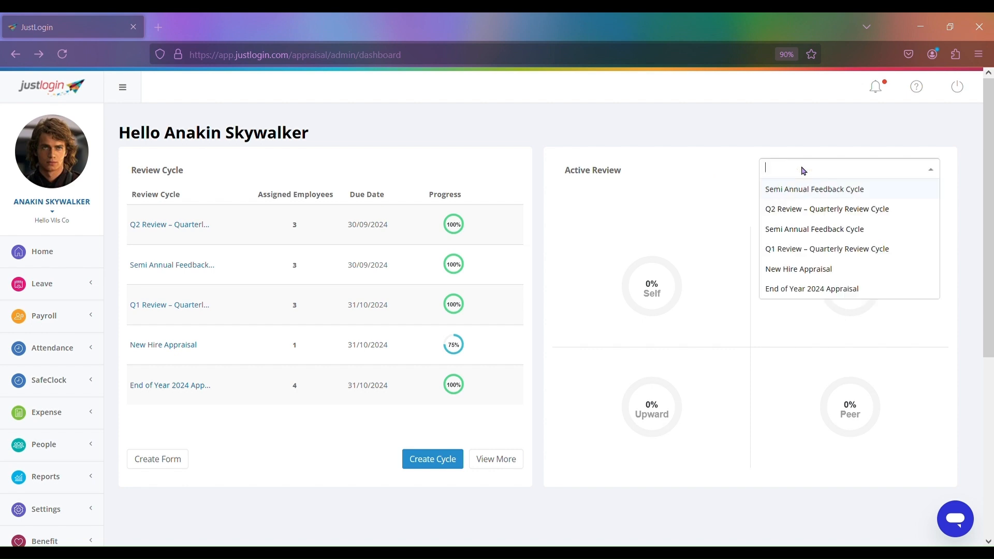
click(801, 229)
click(807, 180)
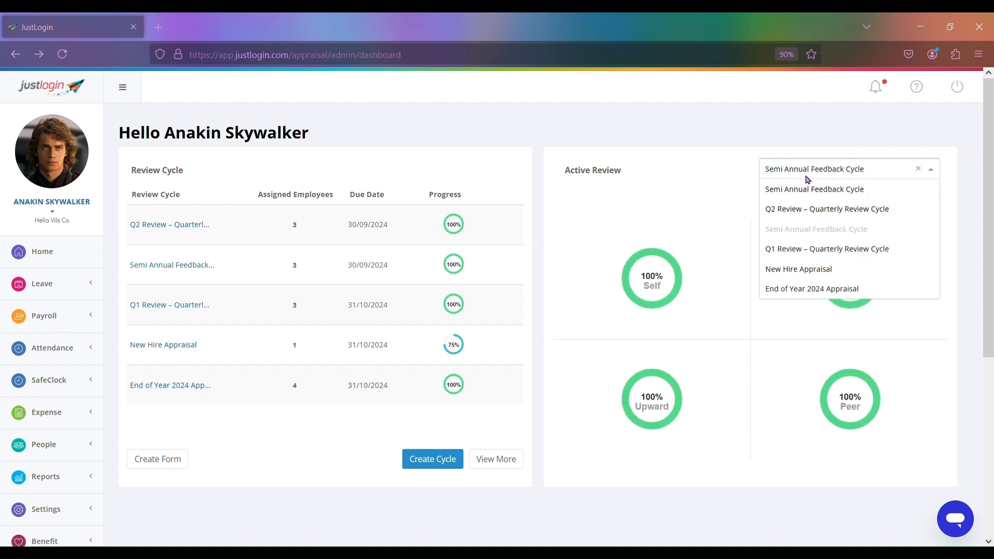
click(792, 269)
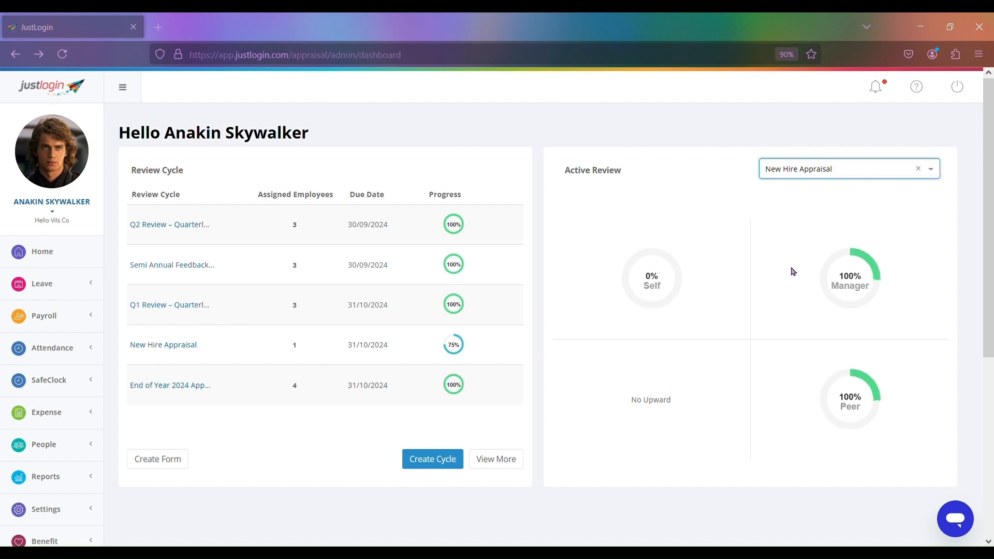
click(802, 169)
click(811, 289)
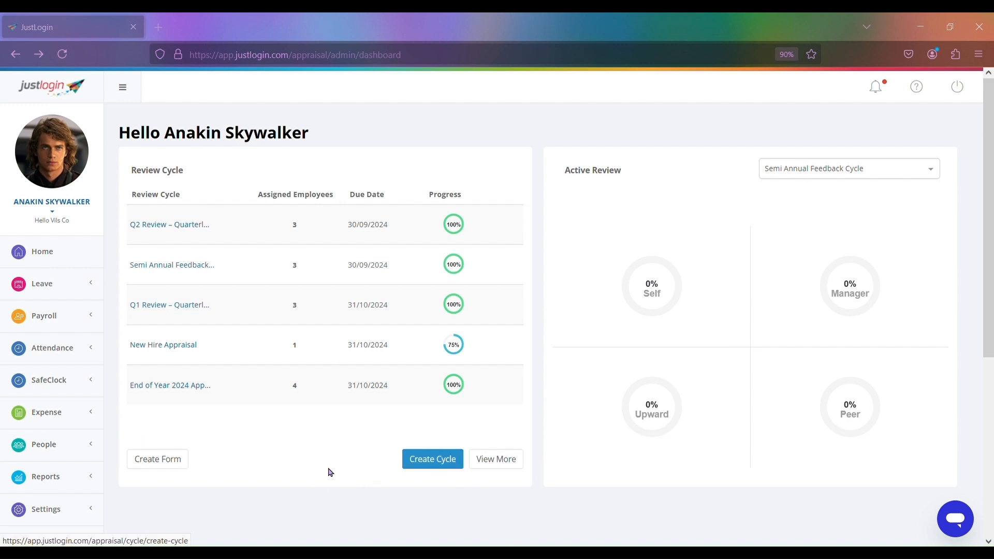
View the blank form creation page and the blank review cycle creation page, returning to the dashboard after each.
click(177, 468)
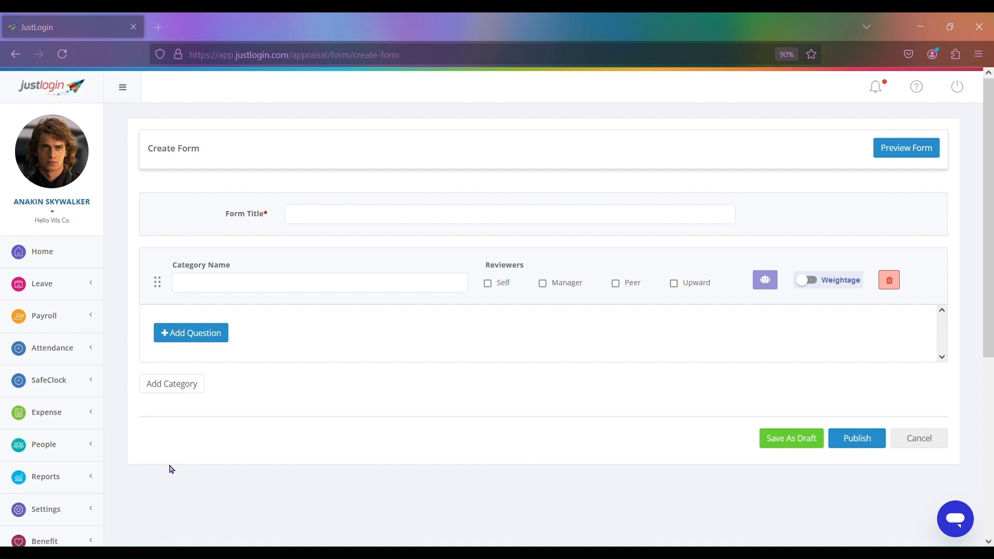
click(16, 53)
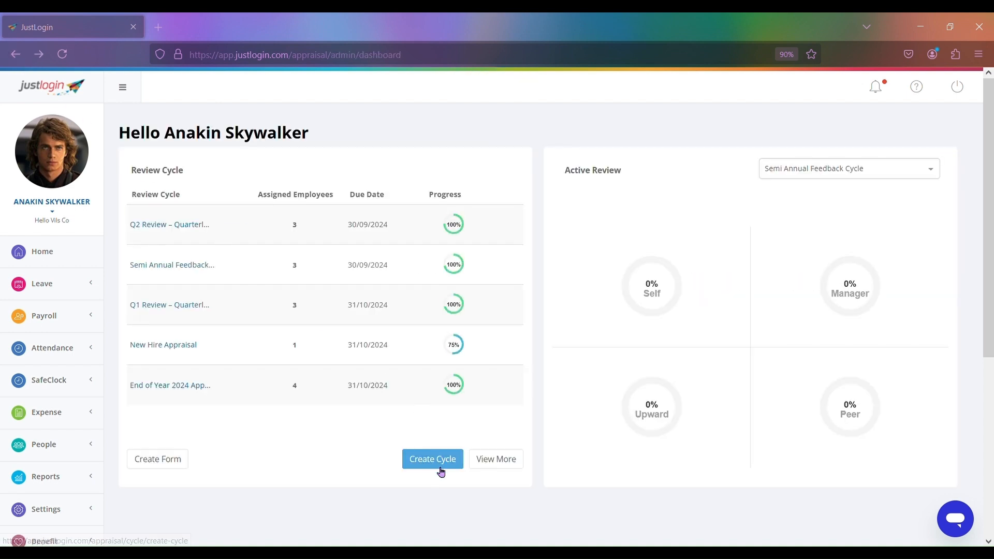
click(435, 463)
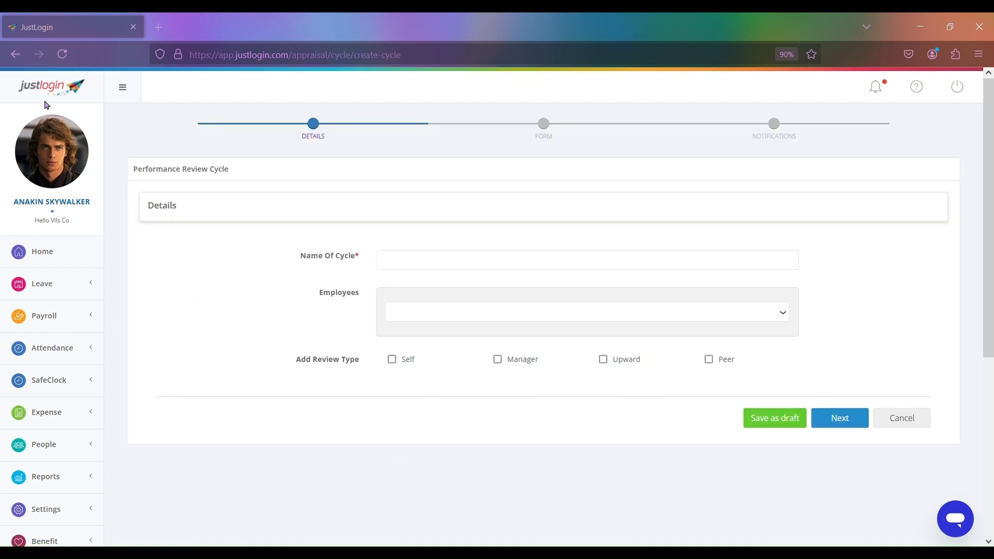
click(15, 54)
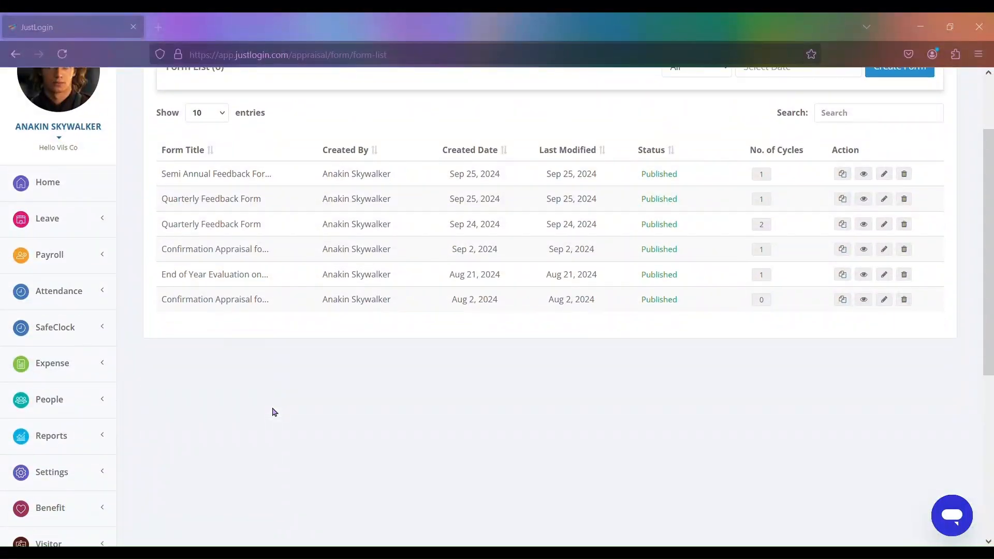
Create a new appraisal form from the form list and title it "End-of-year performance review".
scroll(273, 409, down, 5)
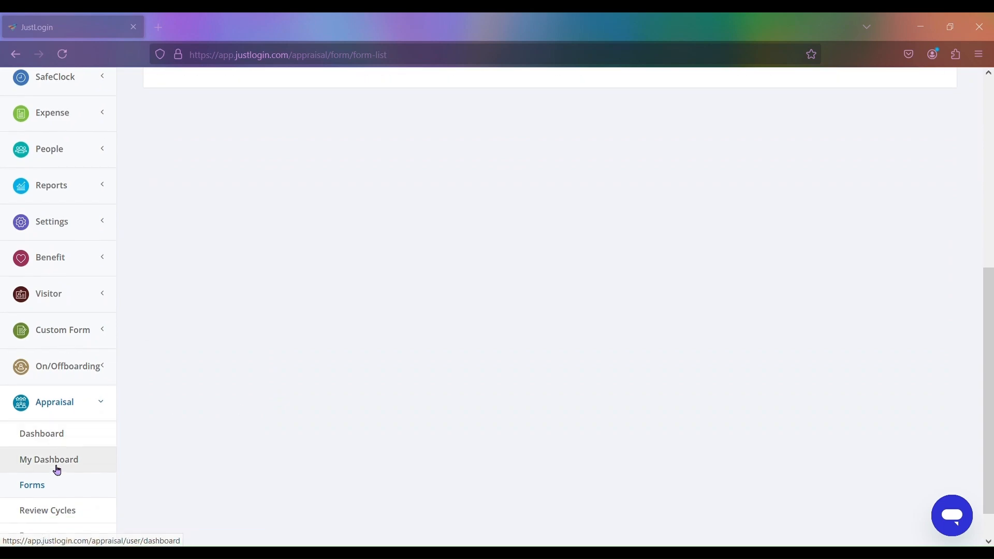
scroll(320, 454, up, 6)
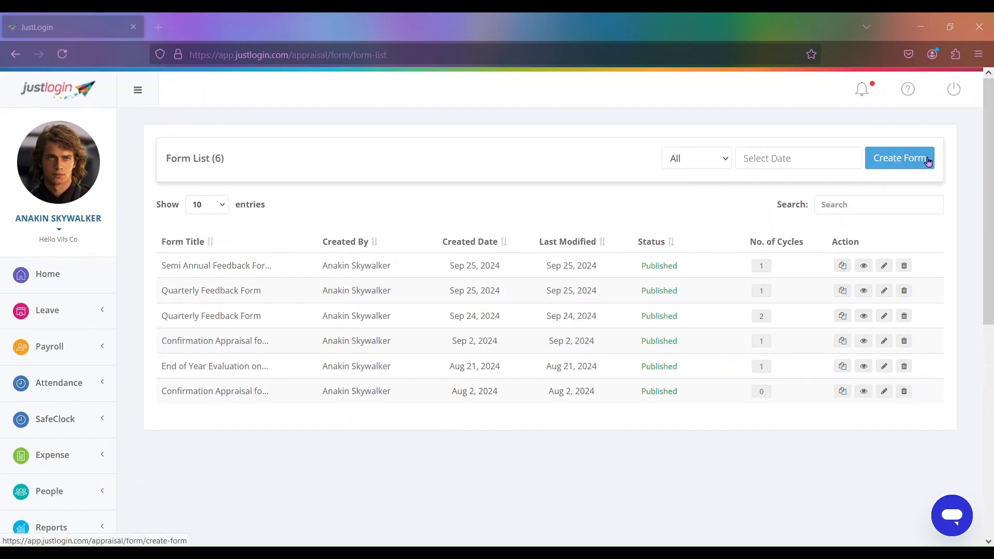
click(928, 161)
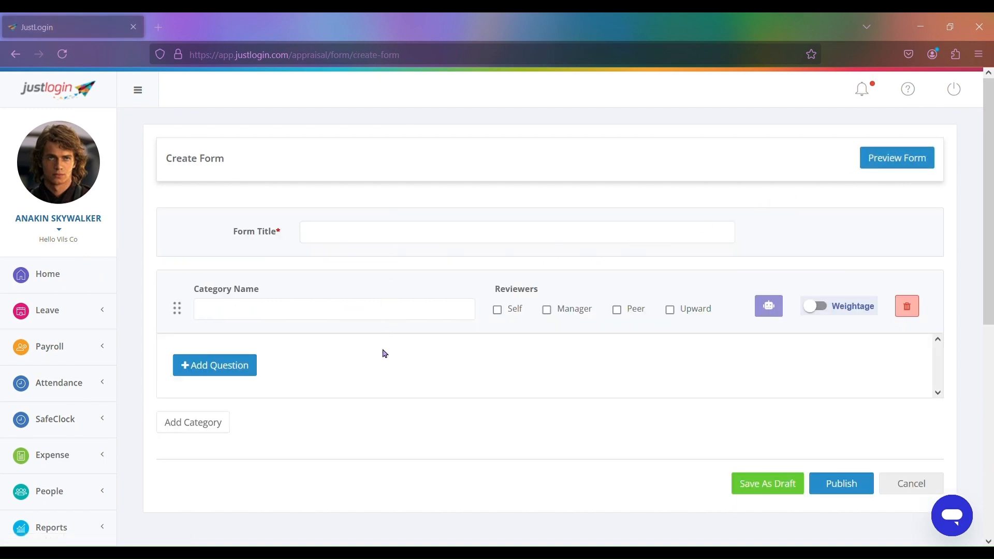
click(373, 234)
text(End-of-year performance review)
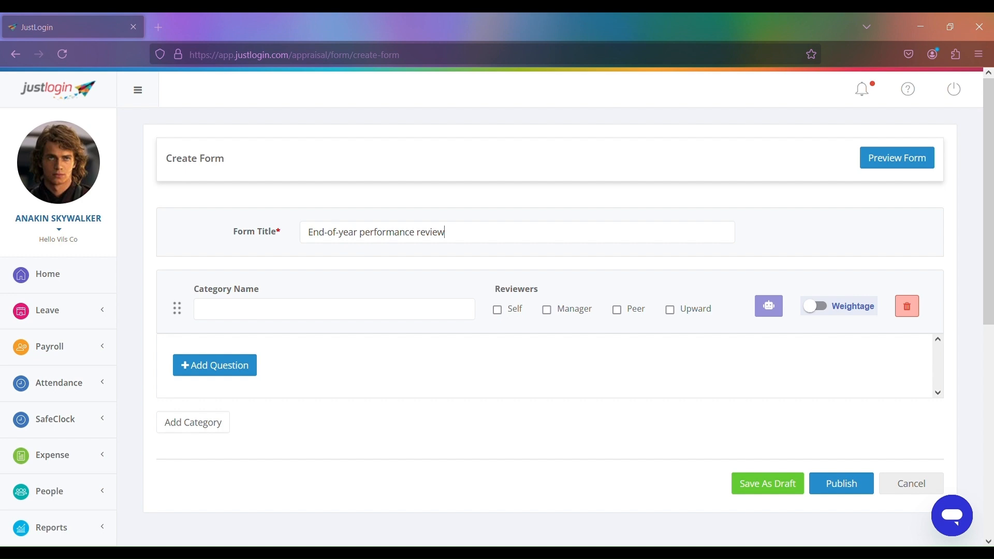
Name the form's first category "Performance and Productivity".
click(228, 312)
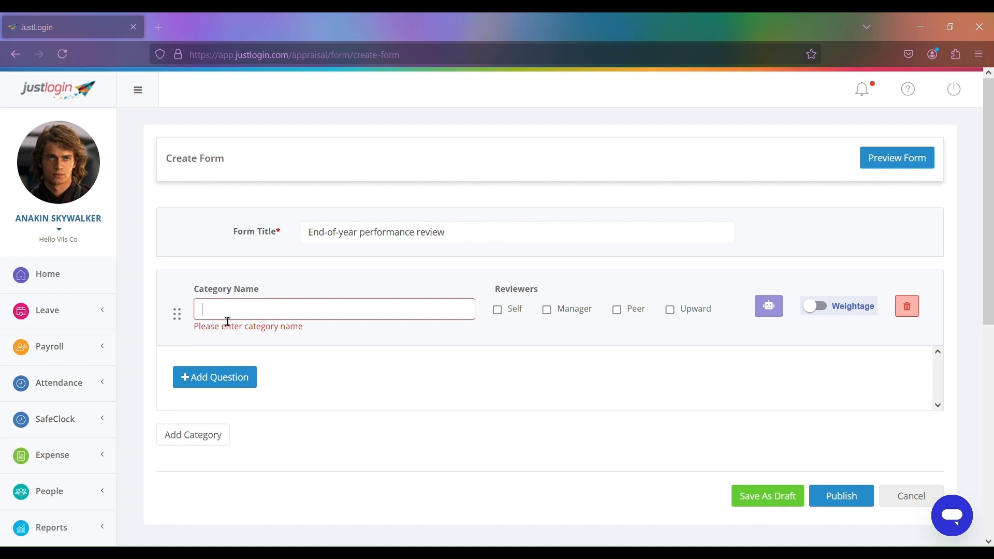
text(Performa)
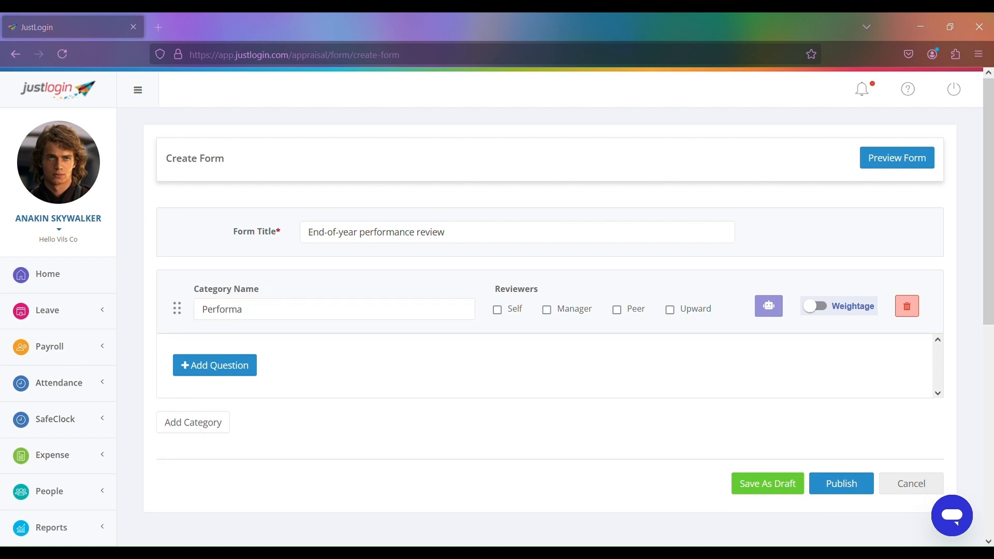
text(nce and Productivity)
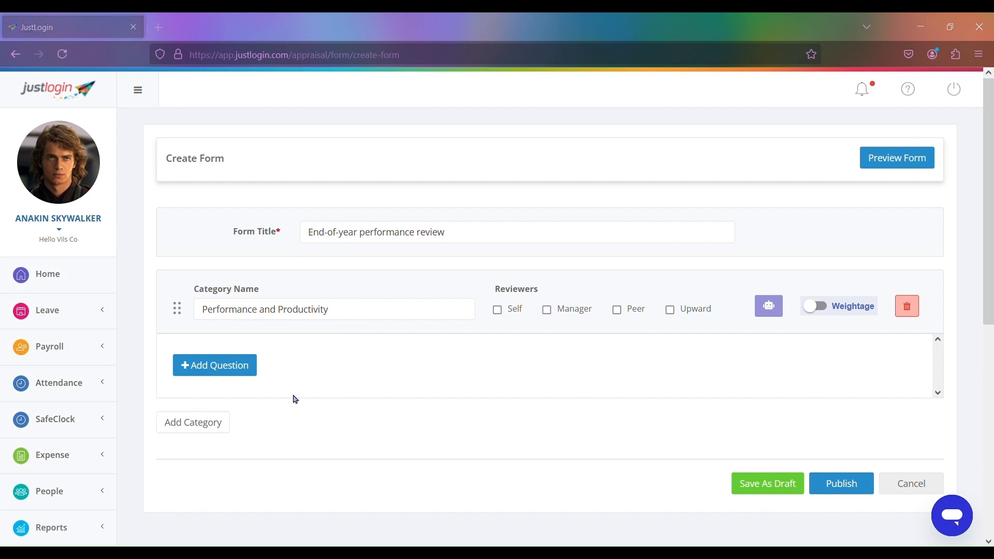
Assign Self, Manager, Peer and Upward as the category's reviewers and enable weightage for it.
double_click(508, 291)
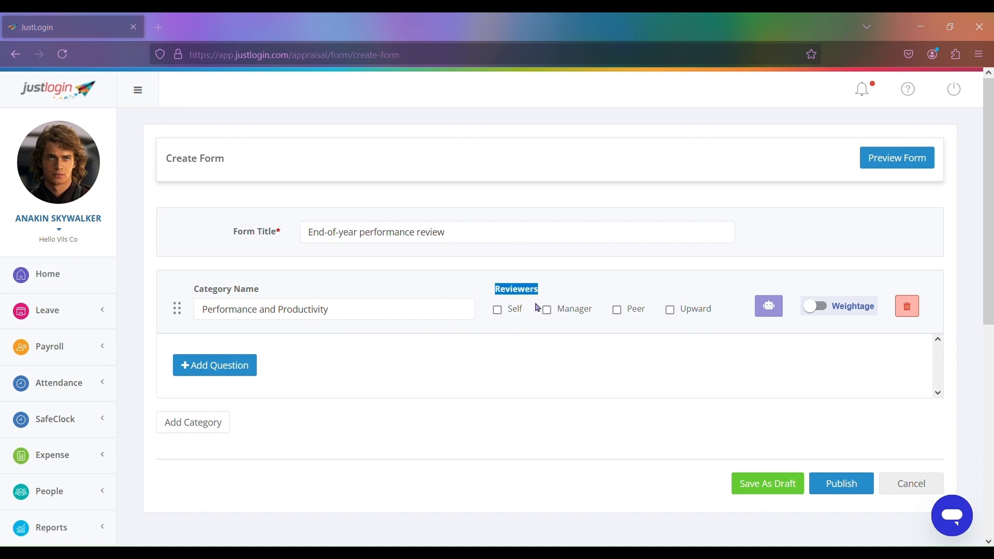
click(510, 316)
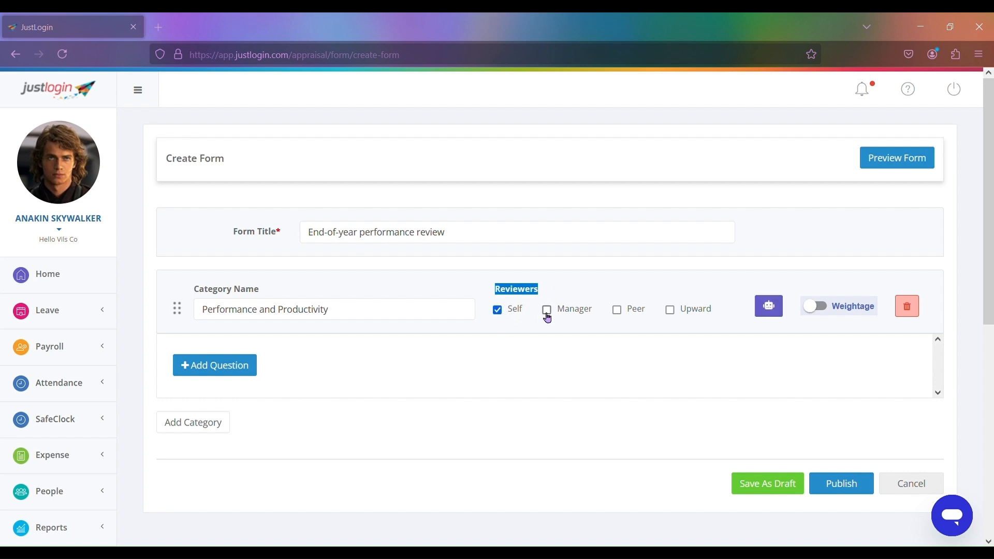
click(547, 313)
click(623, 315)
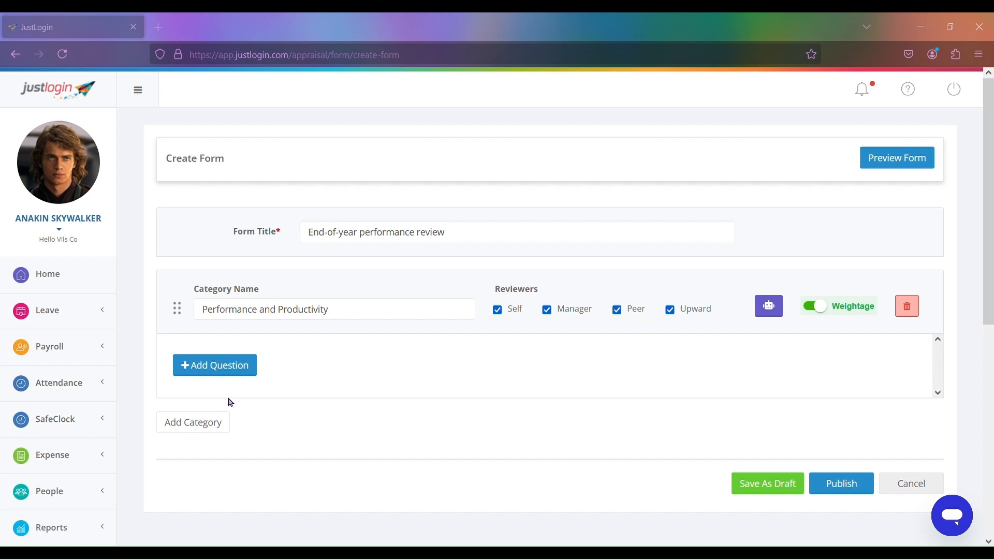
Add a scale question titled "The employee consistently delivers high-quality work." to the Performance and Productivity category.
click(212, 373)
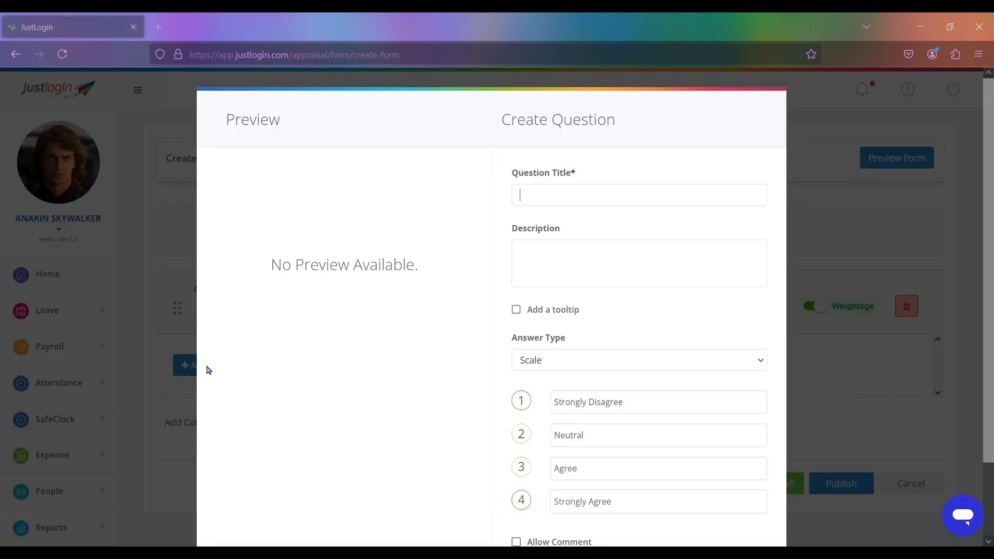
scroll(545, 340, down, 2)
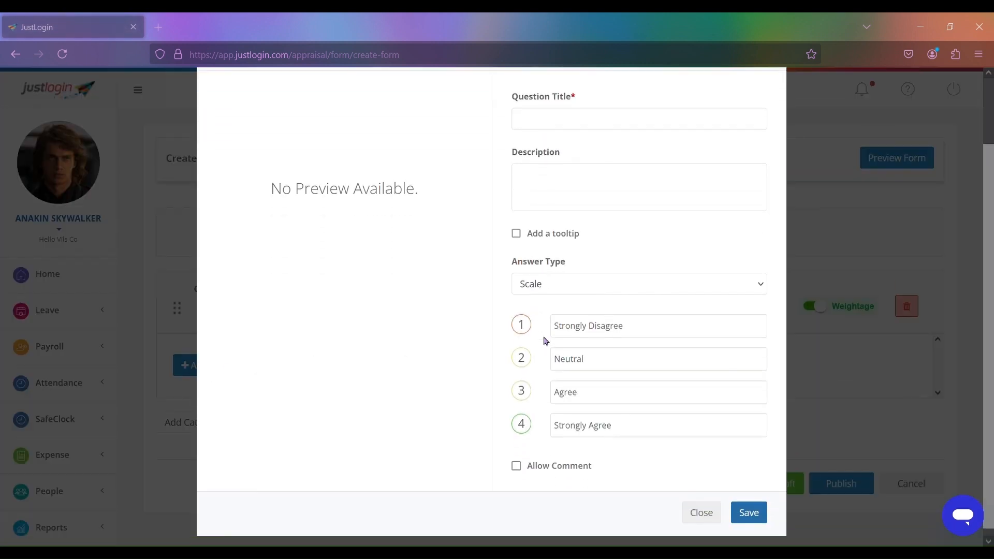
scroll(319, 303, up, 2)
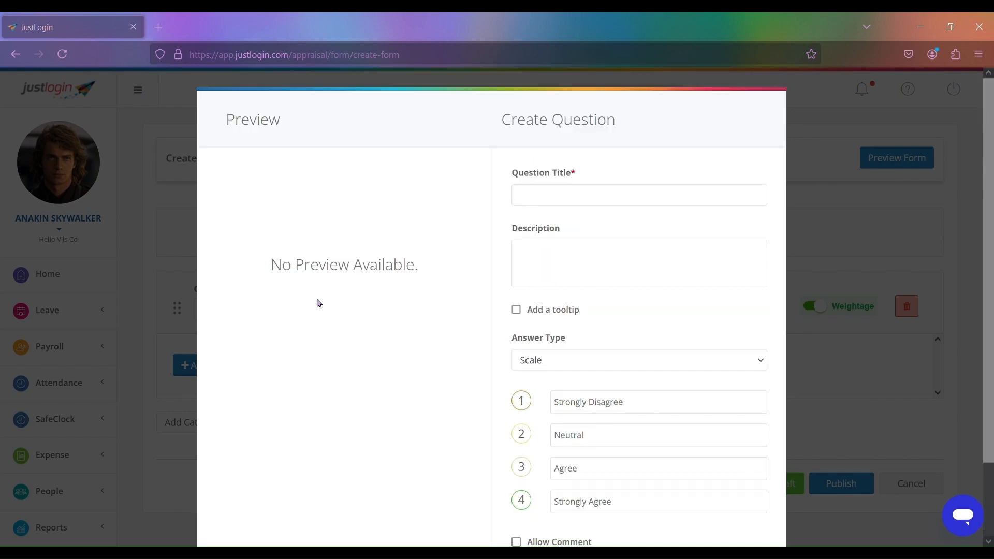
text(Th)
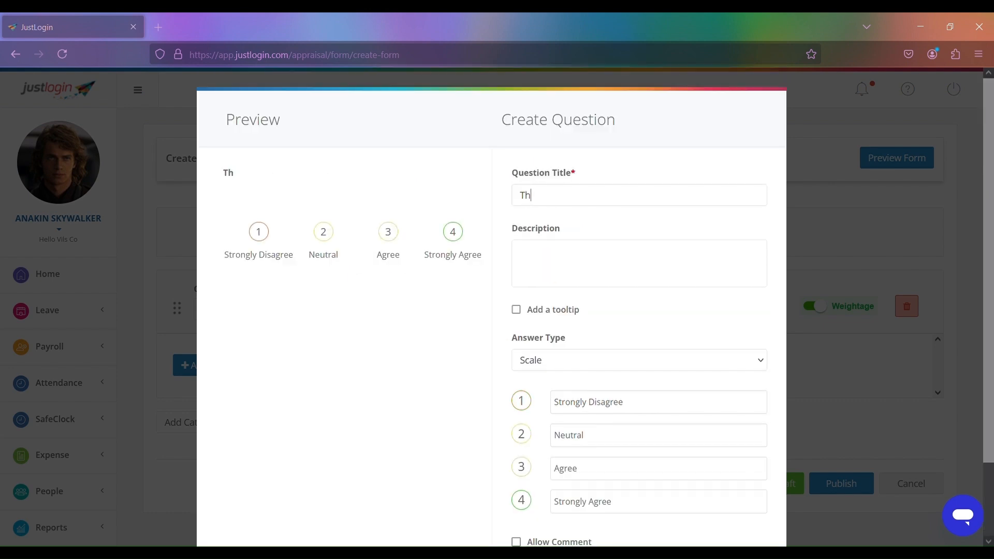
text(e employee)
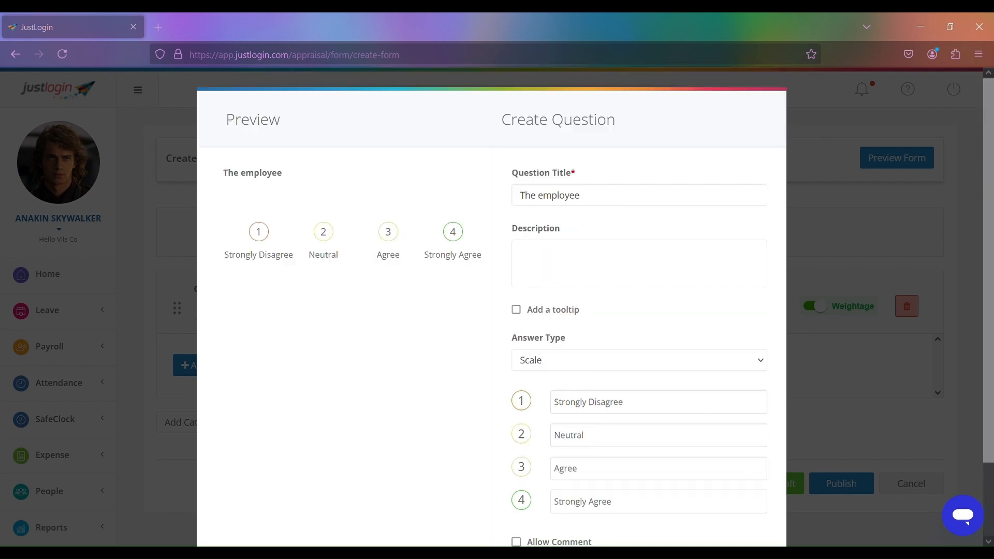
text( consistently)
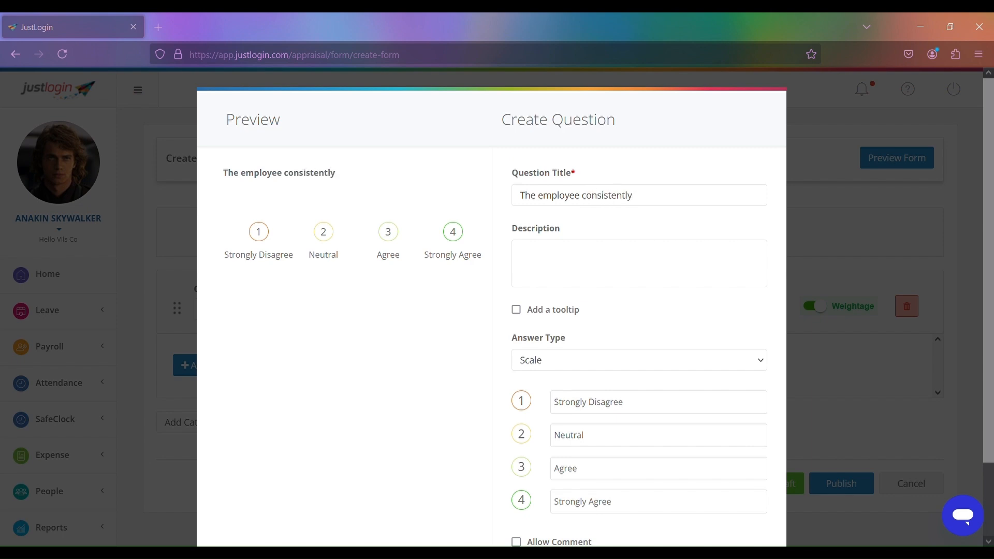
text( delivers high-quality work.)
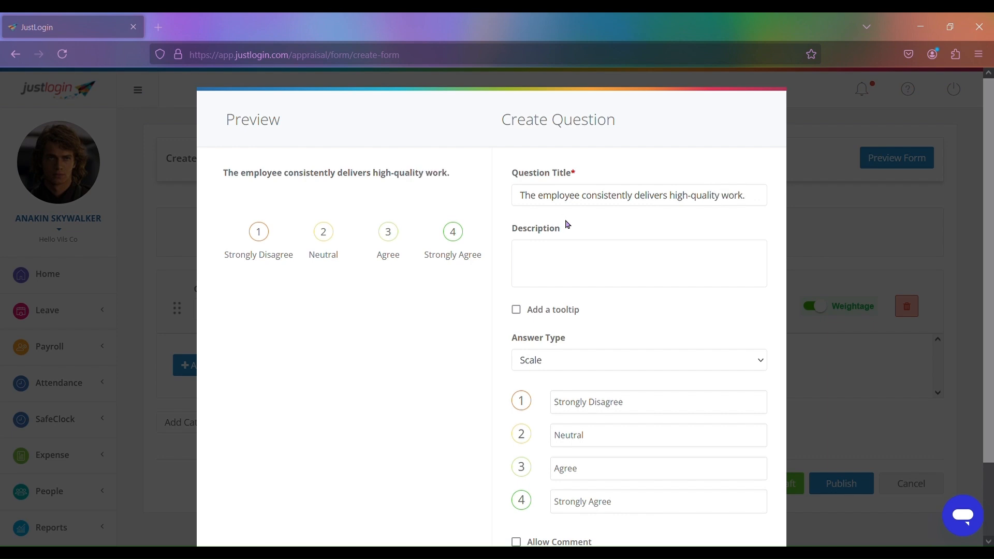
scroll(577, 275, down, 3)
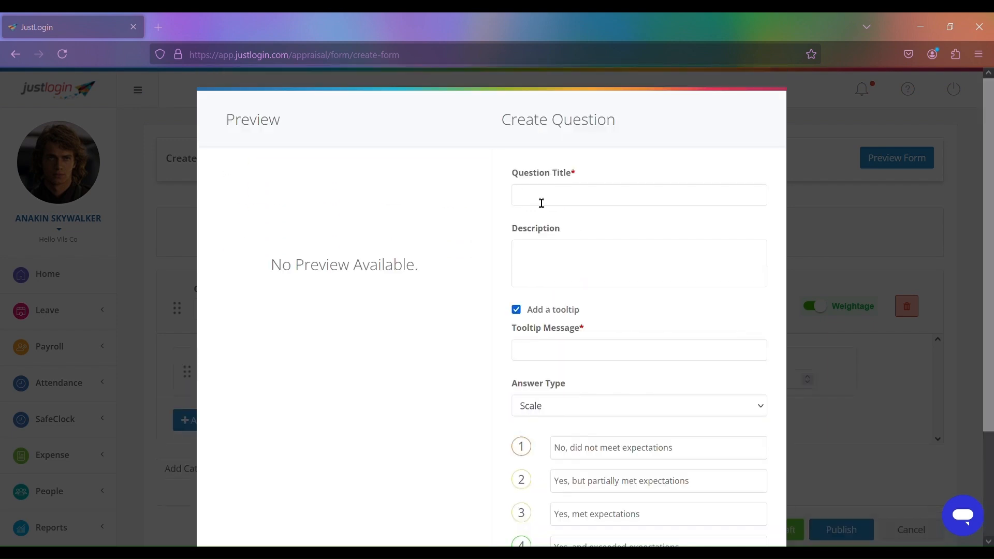
Add a second scale question titled "Did the employee meet their target KPI's?", with answers rating how far expectations were met.
text(D)
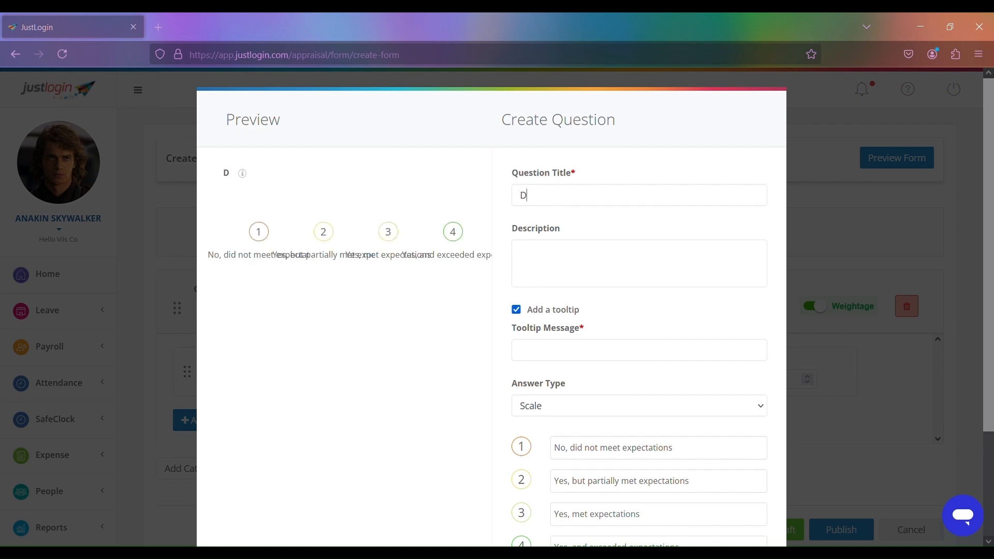
text(id the emplo)
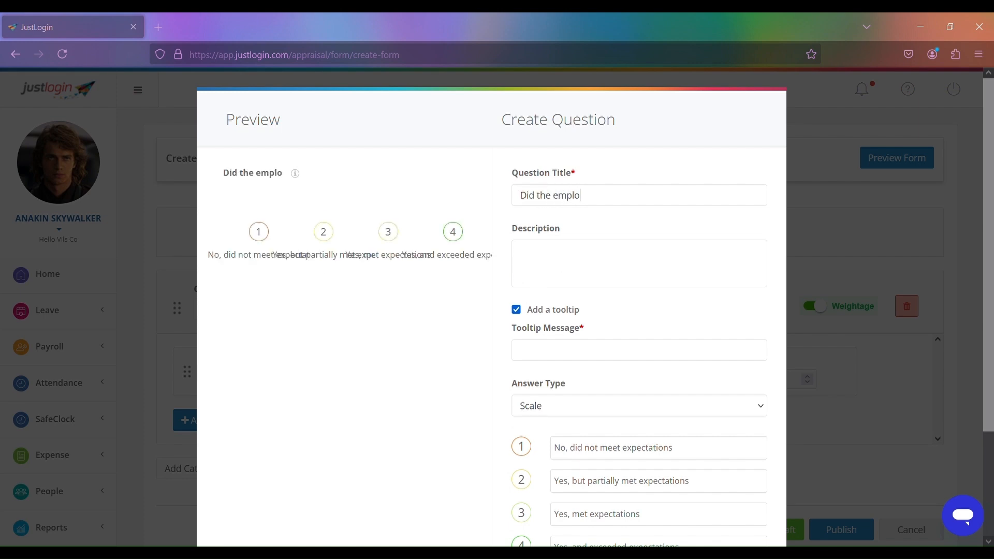
text(yee meet th)
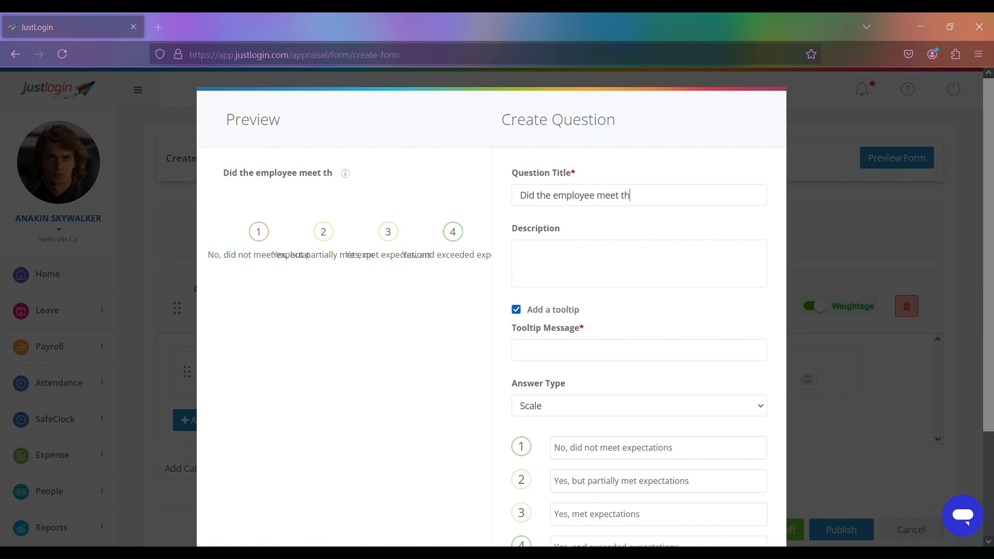
text(eir target)
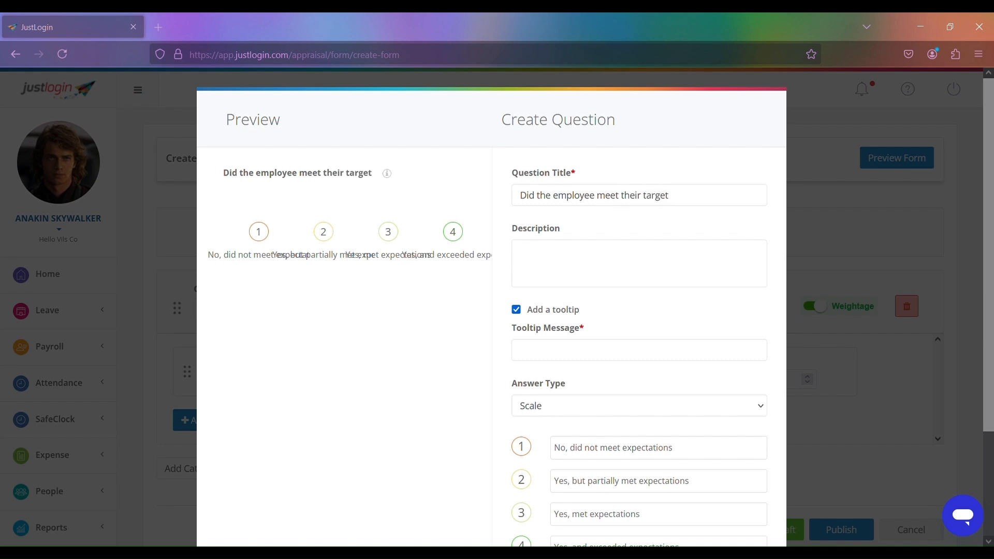
text( KPI's?)
key(Return)
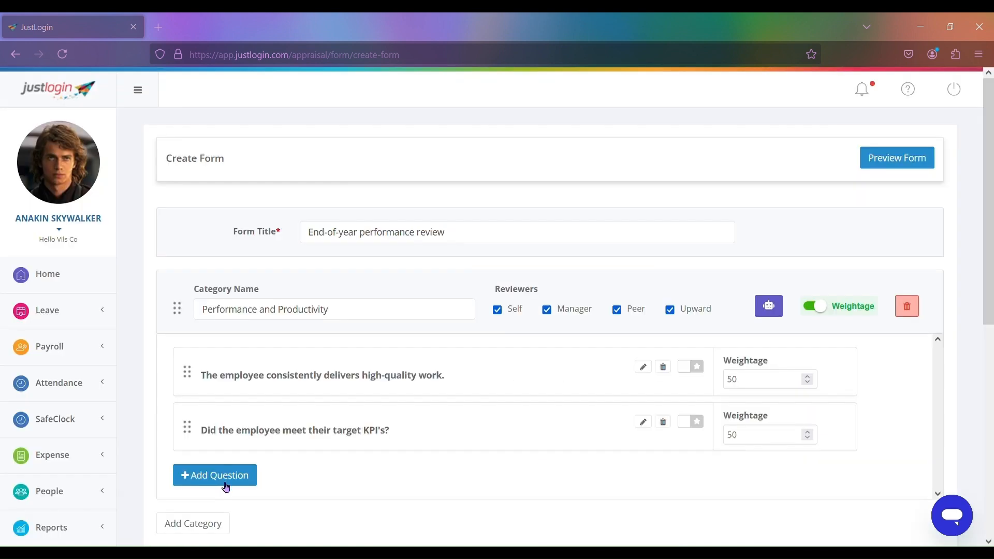
Add a free text question titled "Please provide any additional comments / suggestions for improvements." to the category.
click(224, 477)
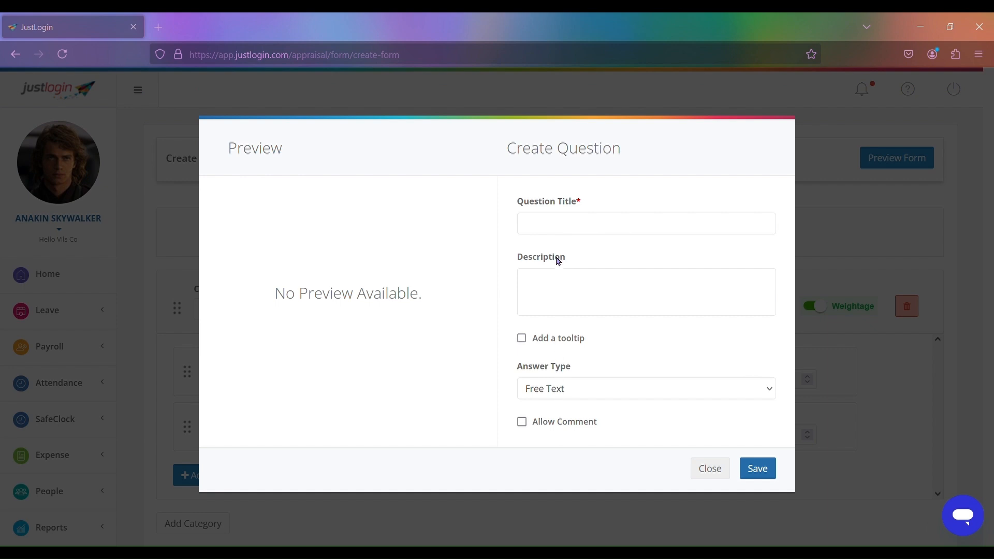
text(Please provide any additional comments / suggestions for improvements.)
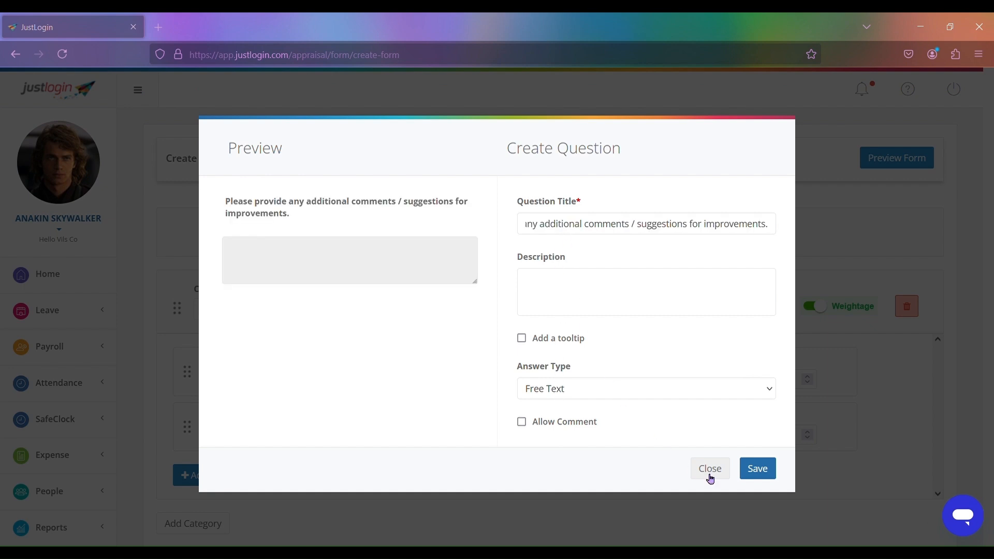
click(746, 468)
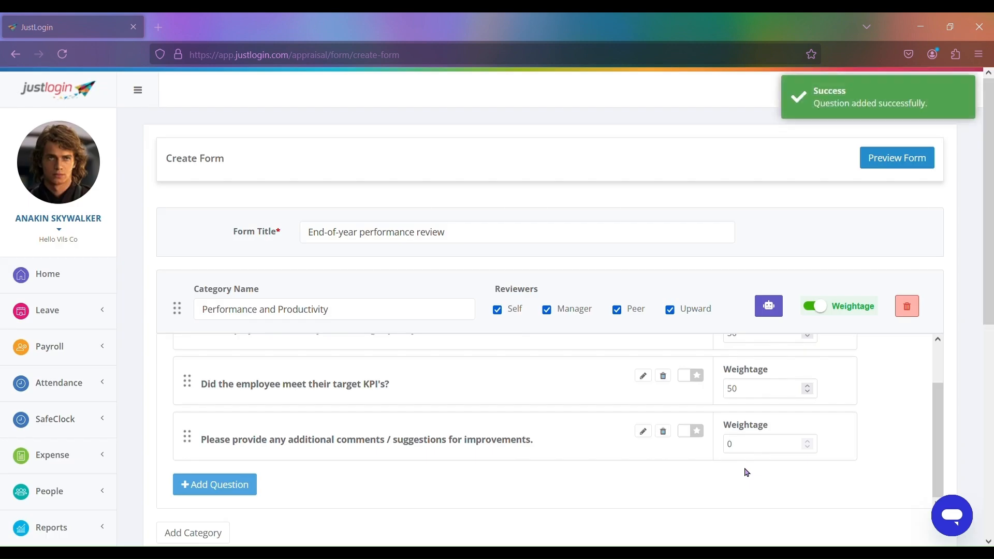
Generate AI questions for the Performance and Productivity category and review the suggested questions with their weightages.
click(774, 315)
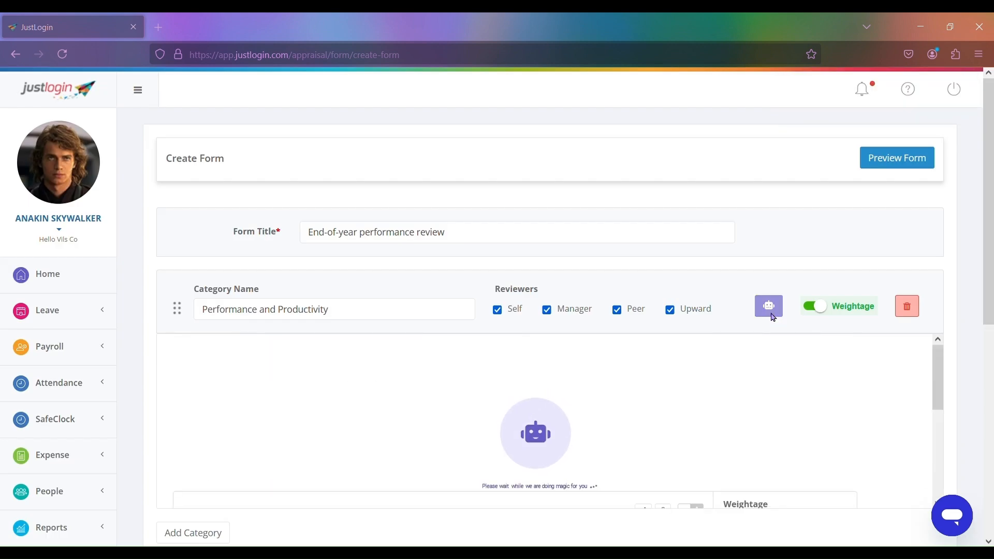
scroll(766, 373, down, 2)
scroll(765, 410, up, 2)
scroll(767, 410, down, 2)
scroll(280, 399, down, 1)
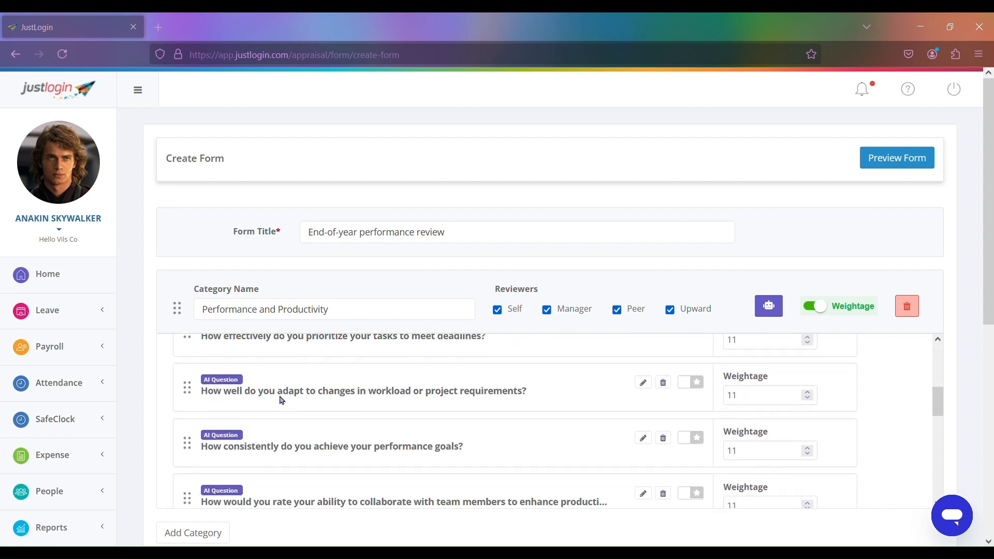
scroll(242, 401, down, 2)
scroll(242, 402, down, 6)
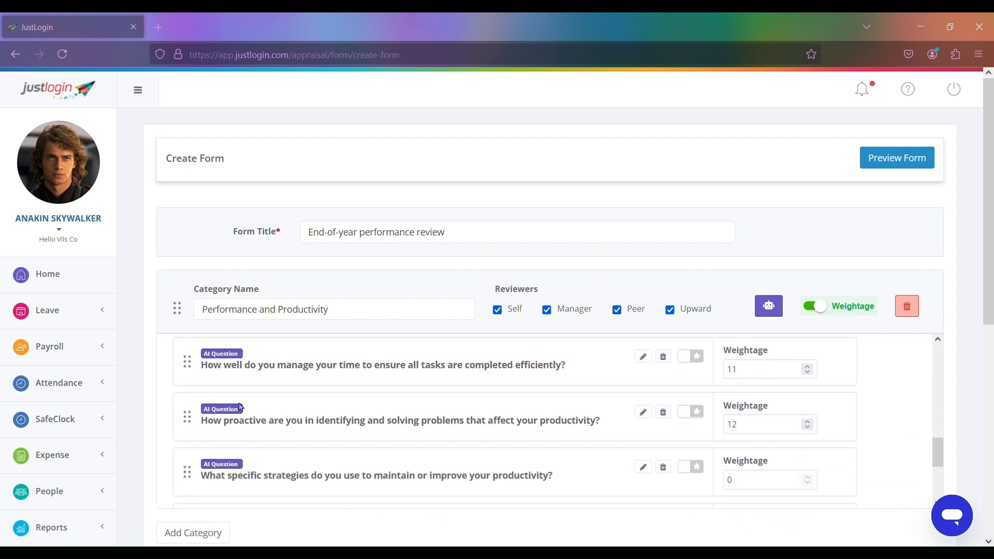
scroll(244, 435, up, 5)
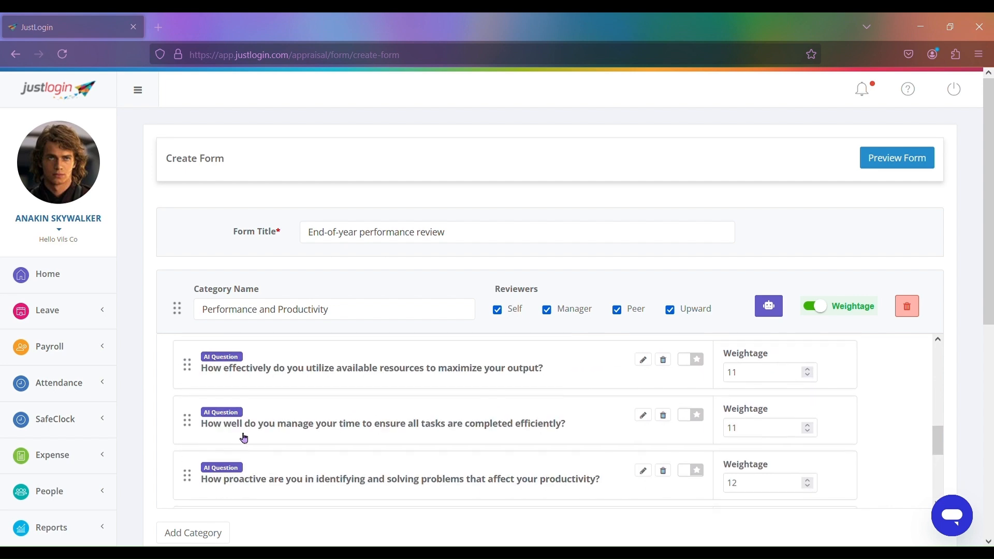
Turn the category's weightage off and on again, and try the target KPI's question at weightage 17 before setting it to 16.
click(816, 307)
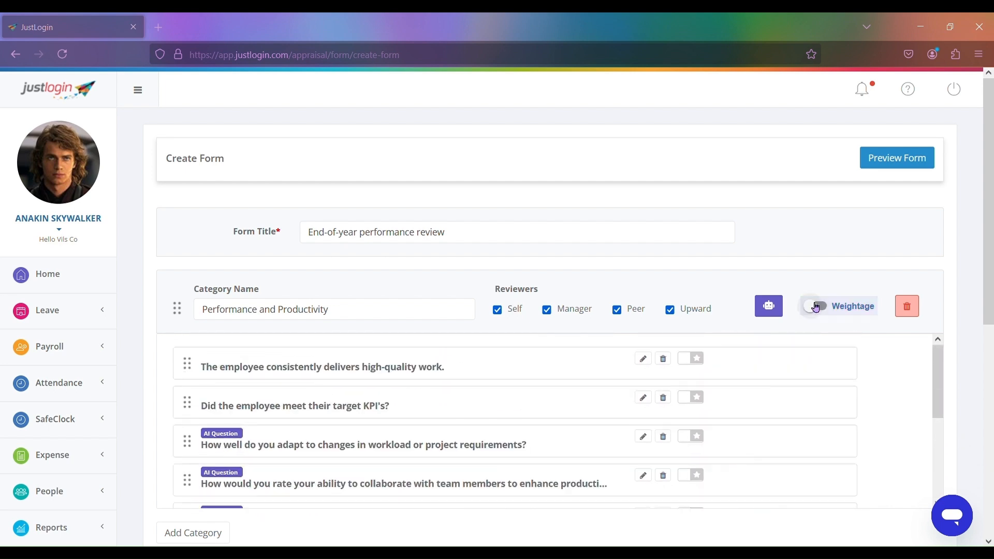
click(815, 307)
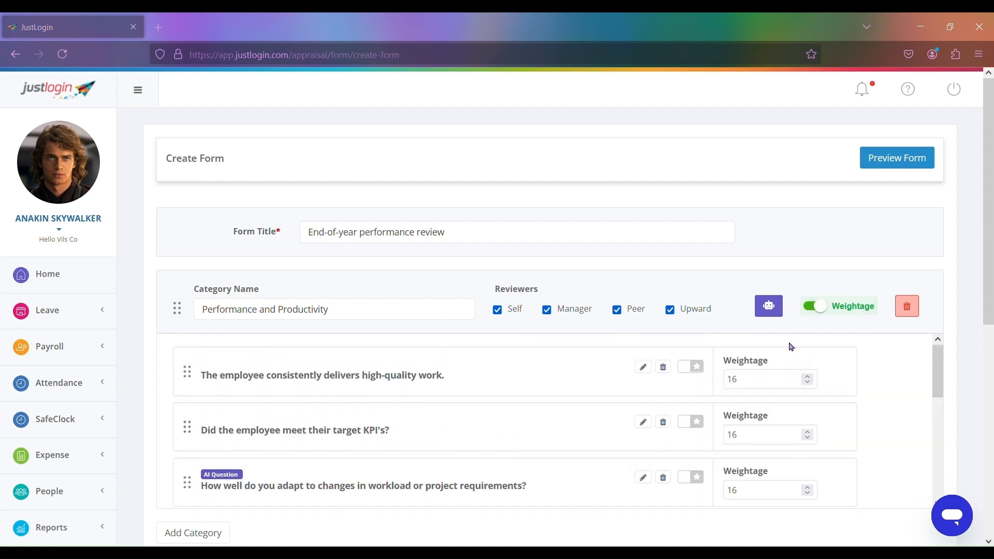
scroll(785, 425, down, 5)
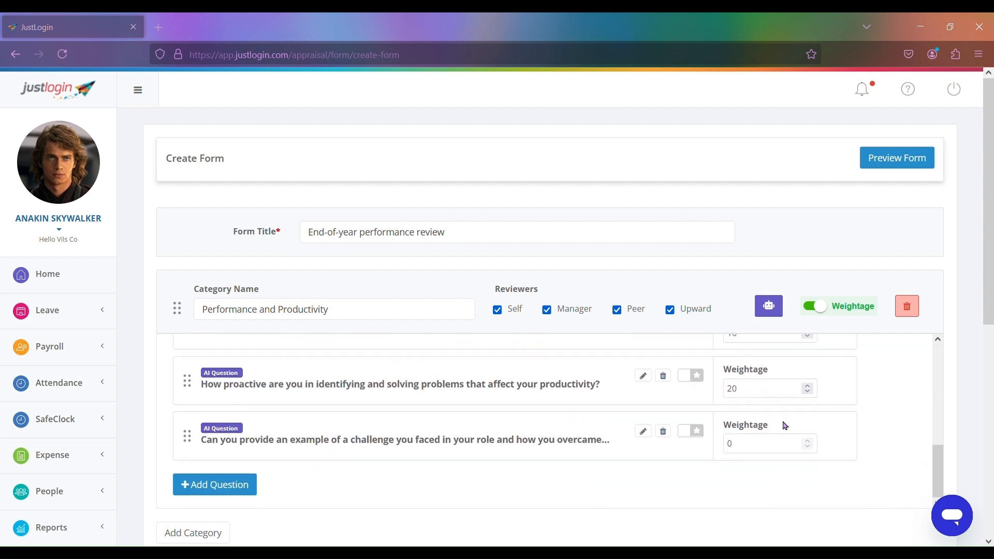
scroll(786, 425, up, 4)
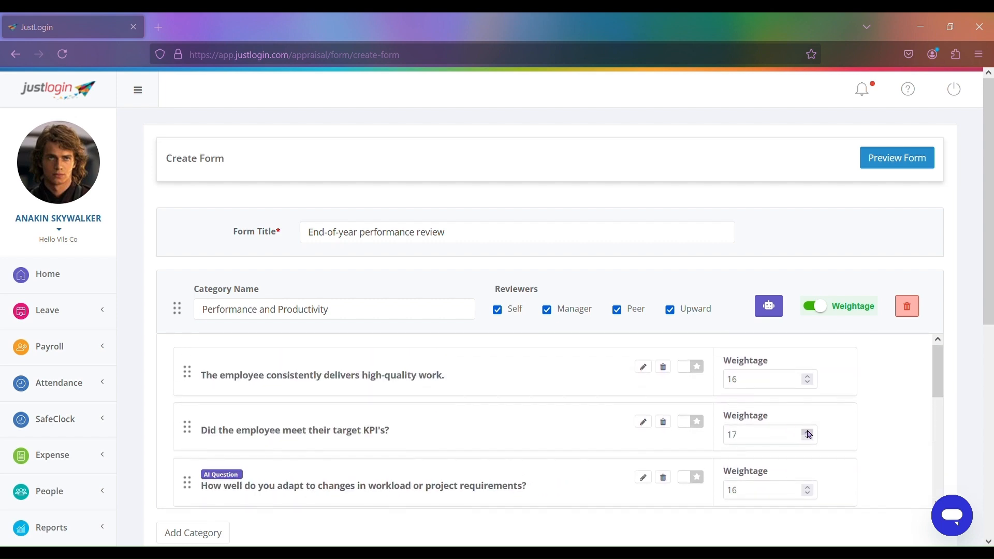
click(808, 437)
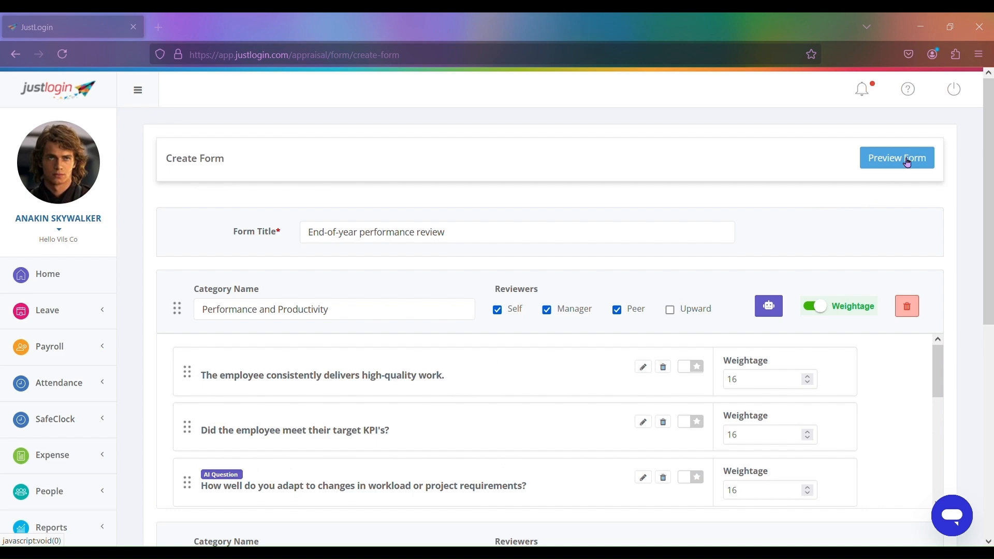
Preview the form through the Performance and Productivity questions to the Challenges and Improvements page, and close the preview.
click(908, 163)
scroll(650, 326, down, 10)
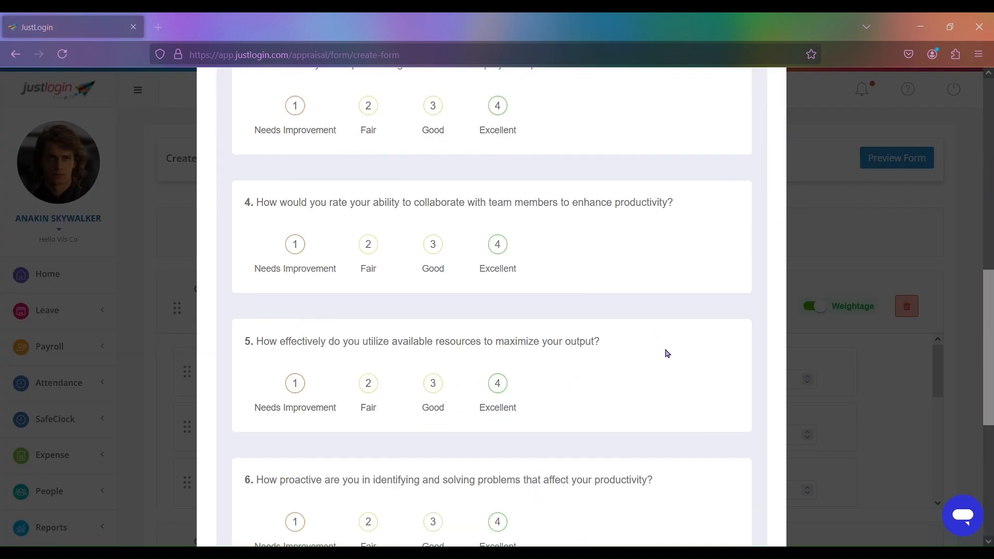
scroll(673, 362, down, 5)
click(733, 417)
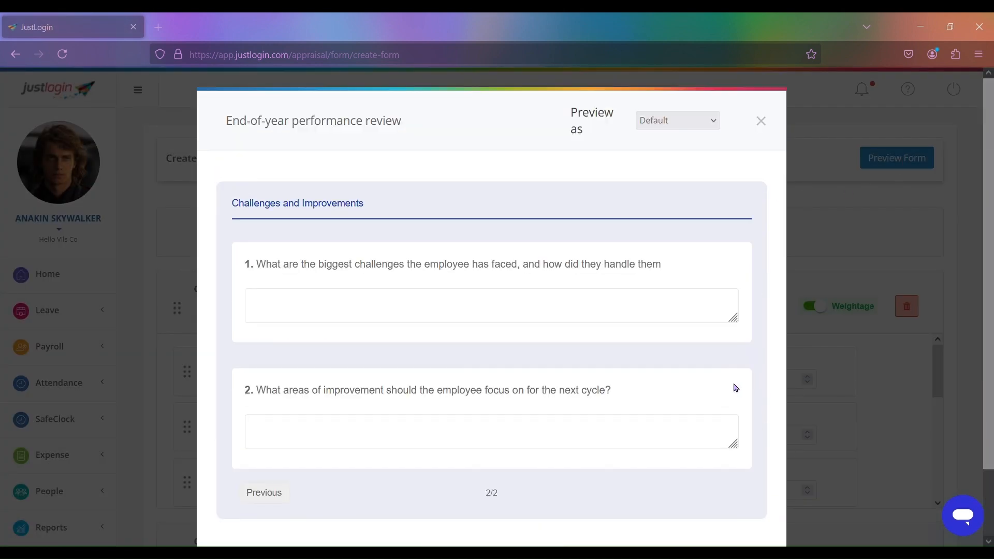
click(765, 124)
Publish the End-of-year performance review form.
scroll(825, 261, down, 10)
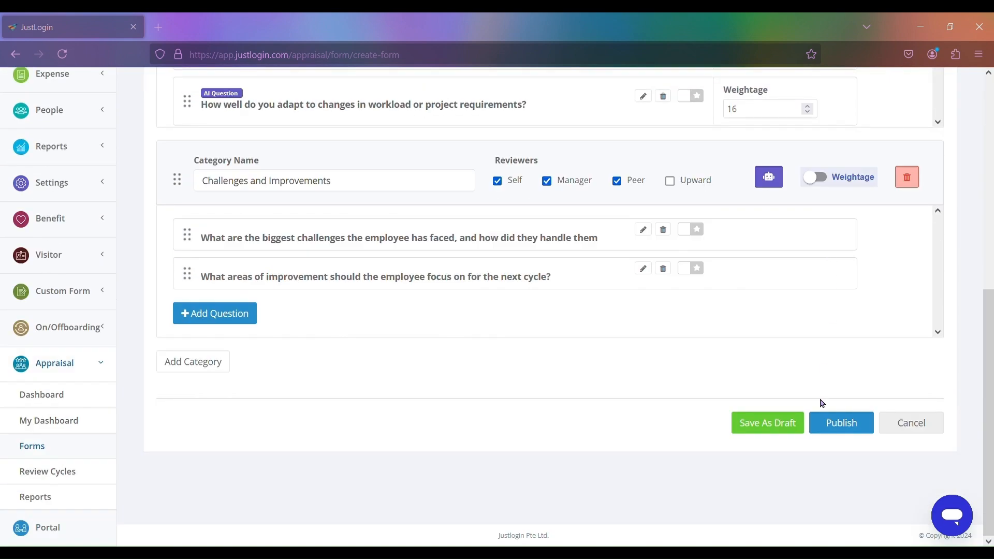
click(832, 430)
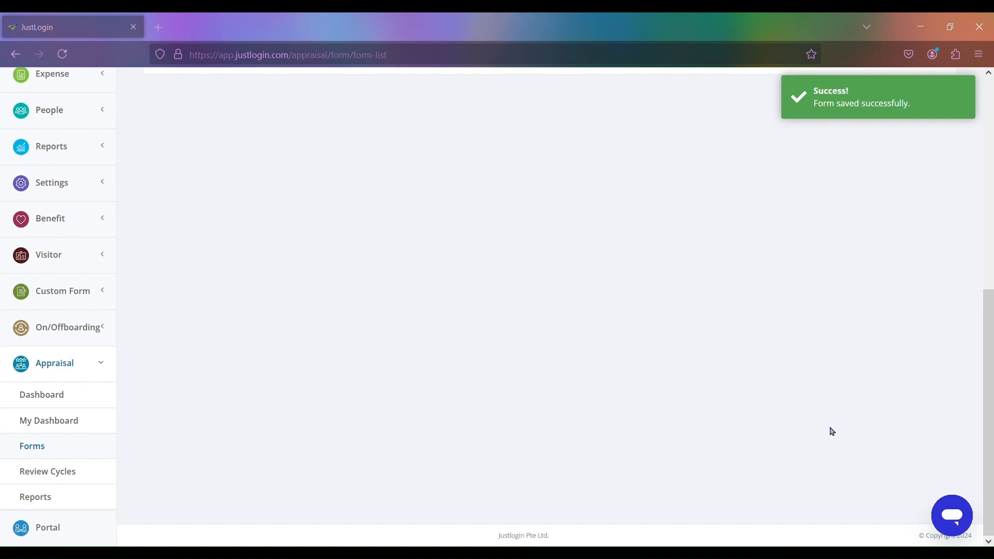
scroll(832, 432, up, 7)
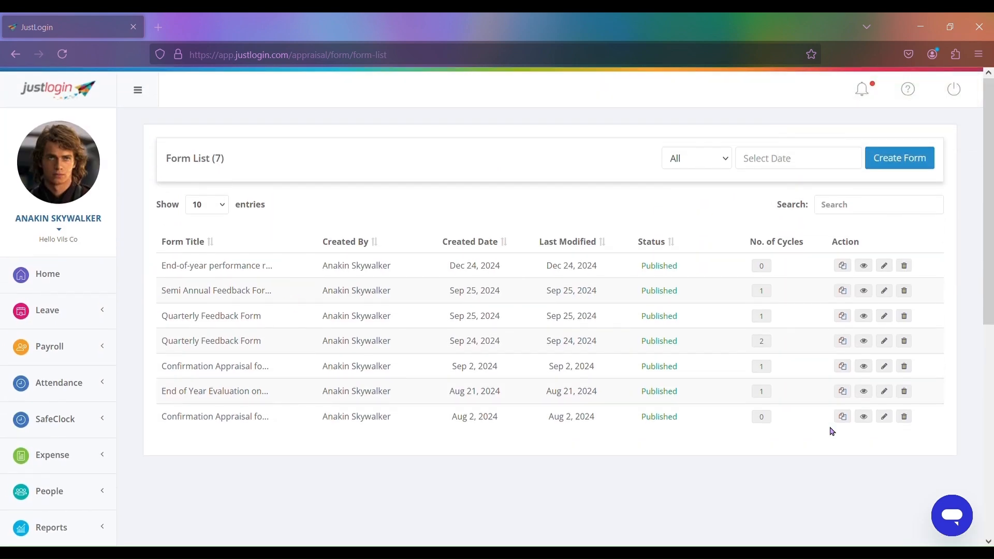
Sort the form list by status and examine the actions offered for each form.
drag(637, 242, 668, 244)
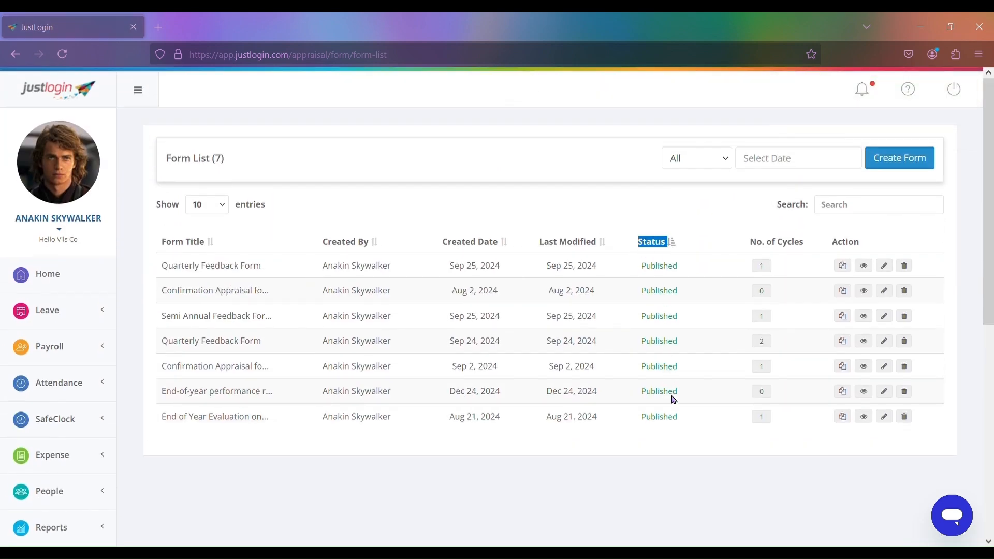
drag(830, 244, 888, 250)
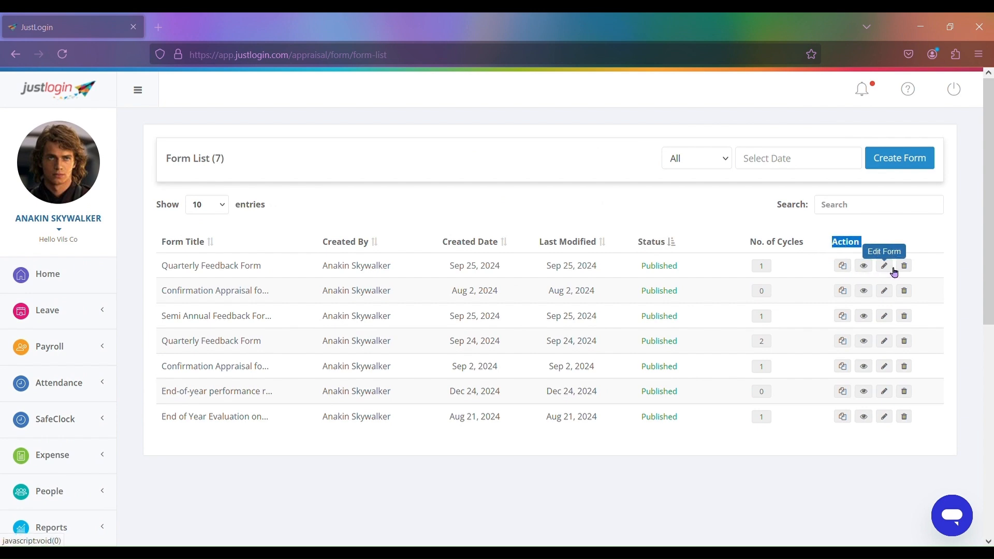
click(892, 231)
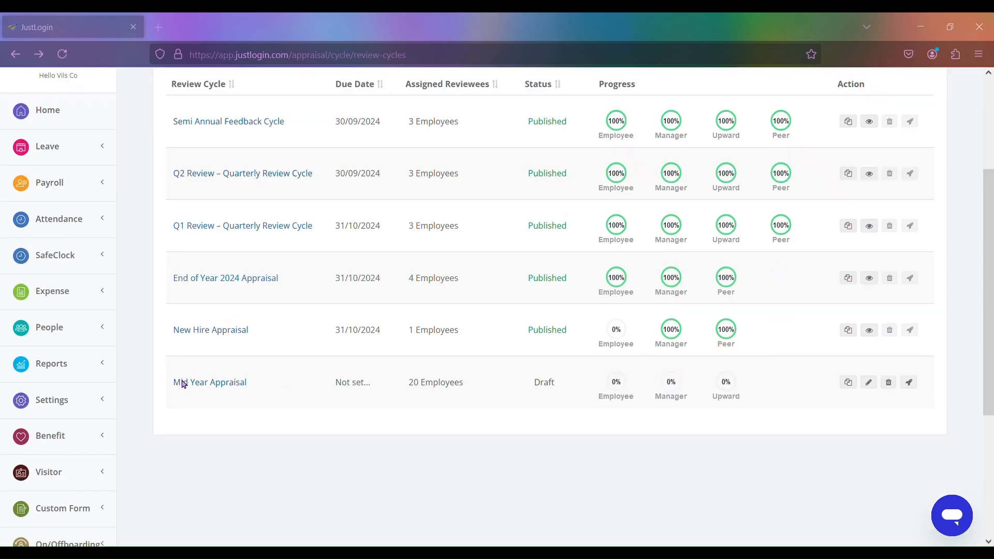
Open the appraisal module's Review Cycles page.
scroll(162, 390, down, 4)
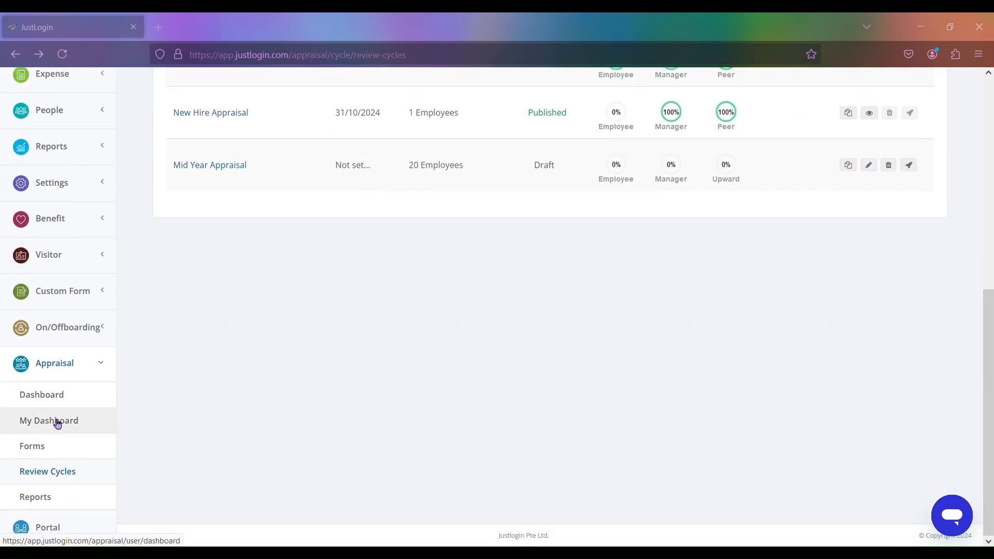
click(50, 477)
scroll(251, 464, up, 3)
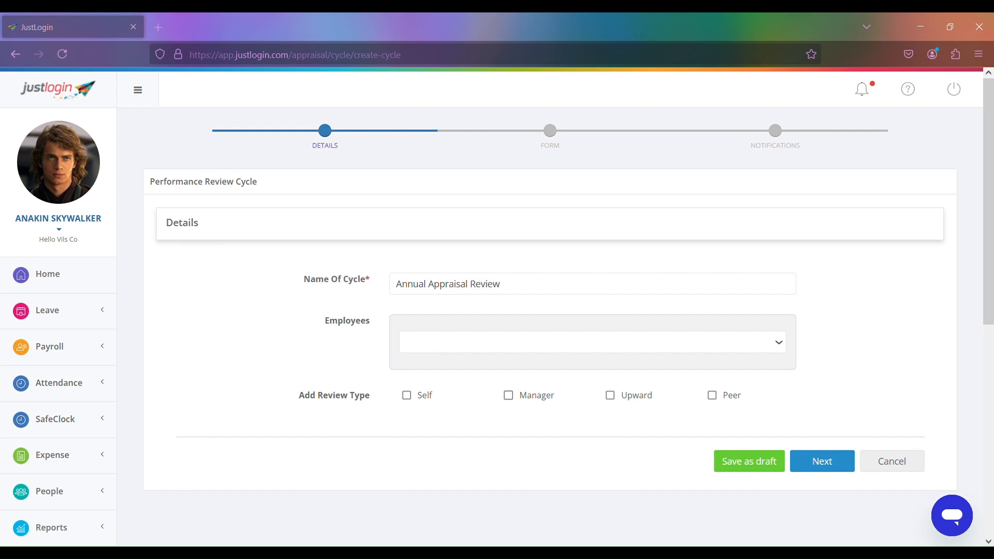
Select all Hello Vils Co employees for the Annual Appraisal Review cycle, check the list, and clear the selection.
click(636, 347)
click(413, 401)
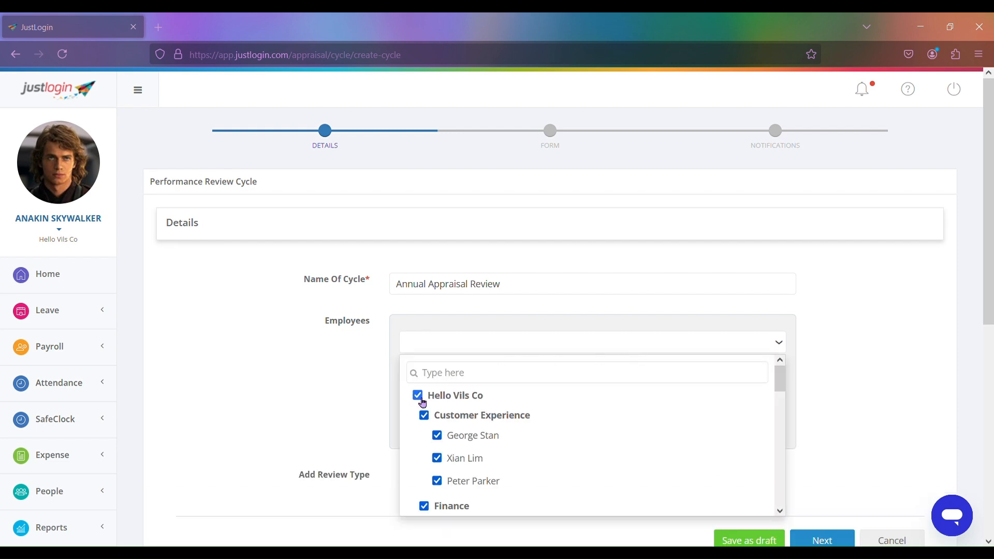
scroll(527, 413, down, 2)
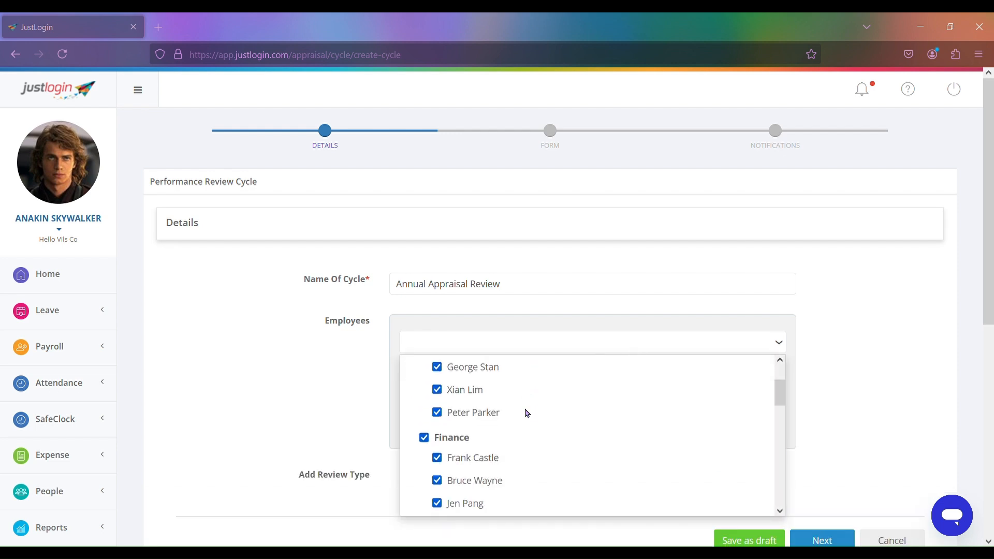
scroll(518, 412, up, 3)
click(417, 395)
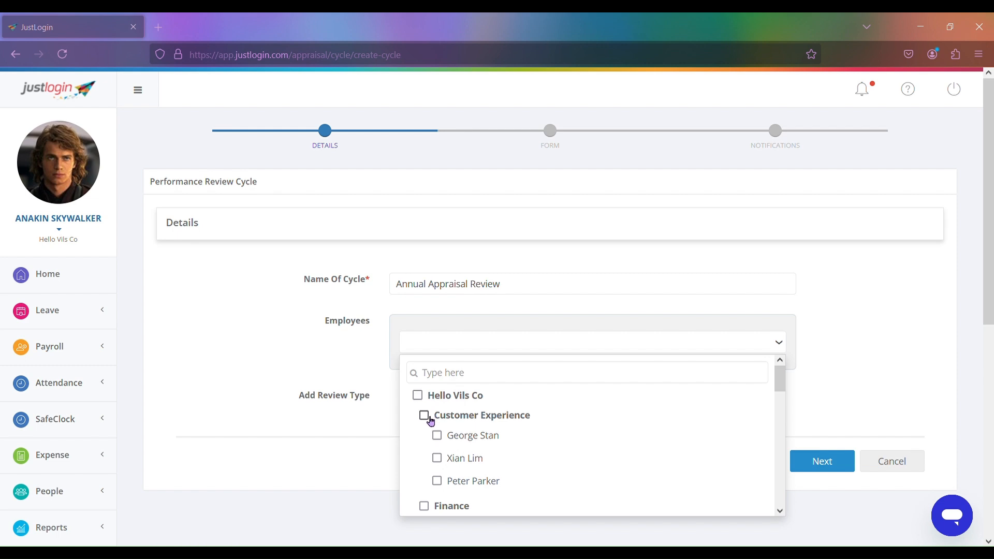
Select the Customer Experience and Finance departments as the cycle's employees.
click(429, 417)
scroll(428, 424, down, 3)
click(426, 438)
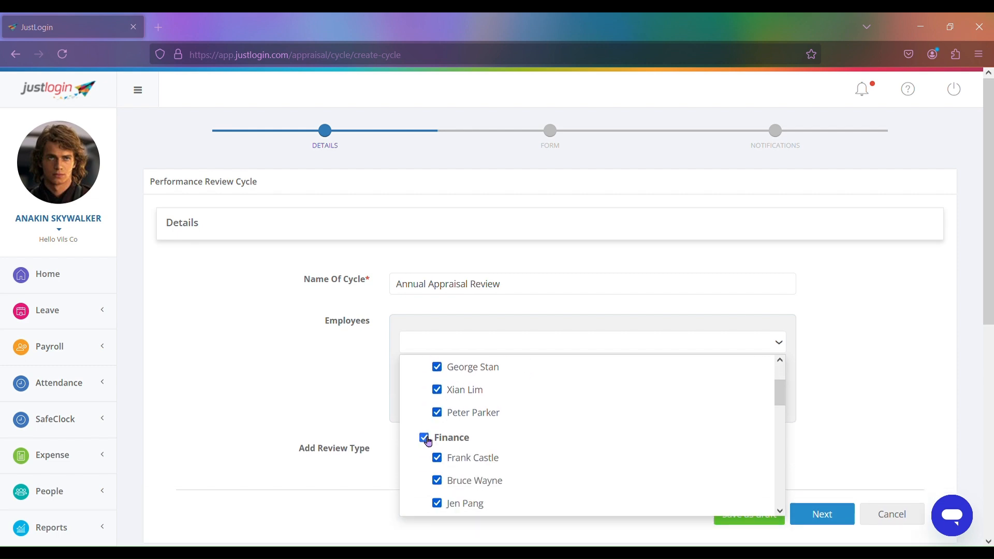
scroll(426, 437, down, 4)
scroll(422, 432, up, 5)
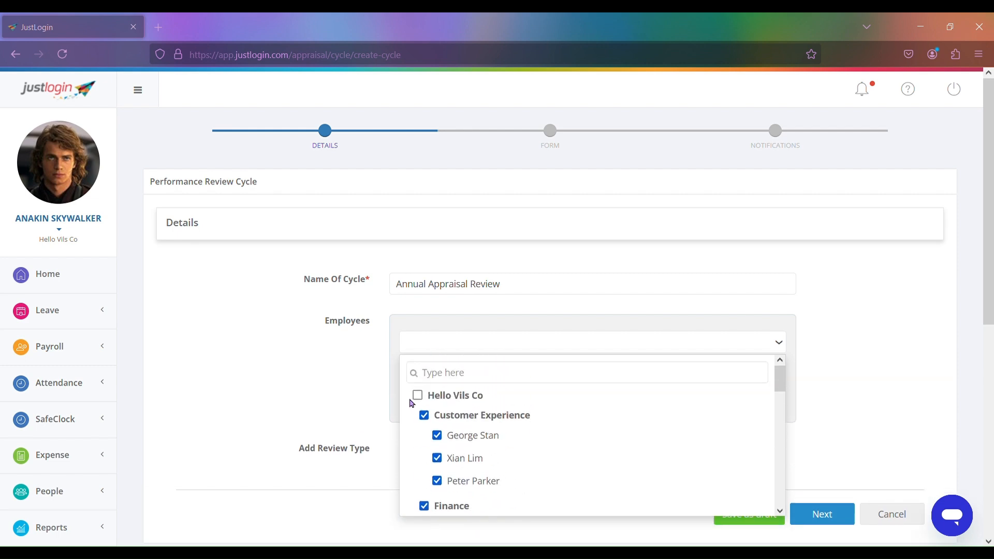
Include every Hello Vils Co employee in the review cycle and show the remaining selected employees.
click(417, 395)
click(361, 399)
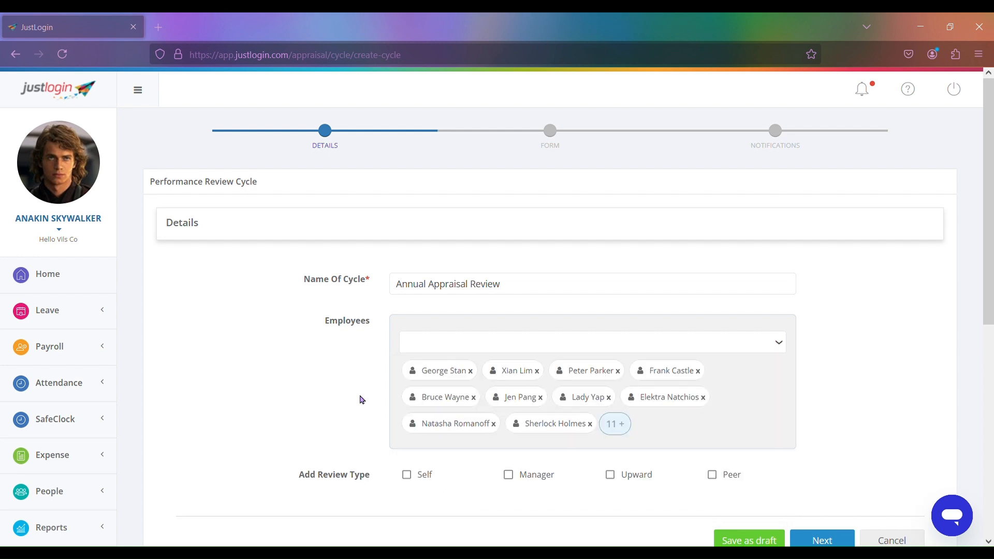
click(619, 425)
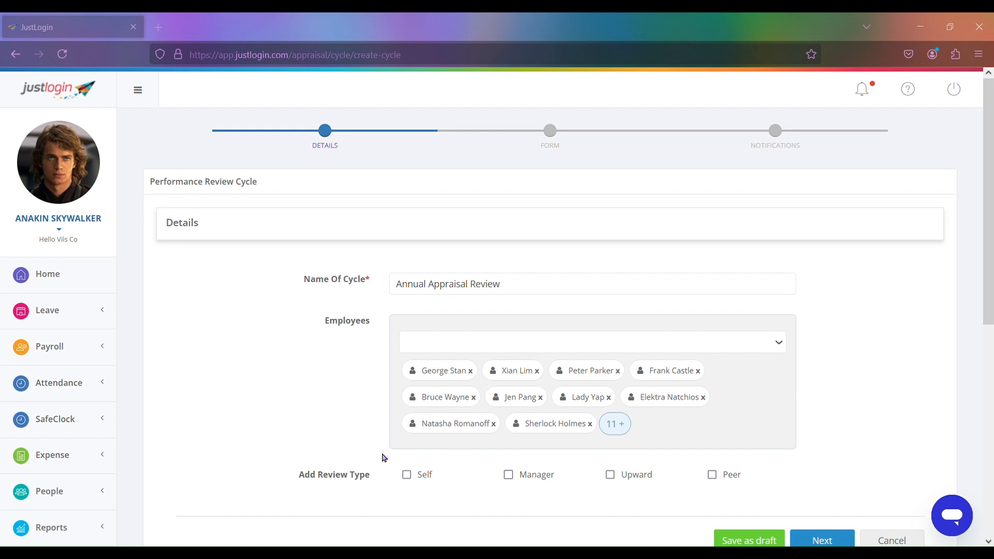
Add Self, Manager, Upward and Peer as the cycle's review types, checking the assigned managers along the way.
scroll(384, 457, down, 3)
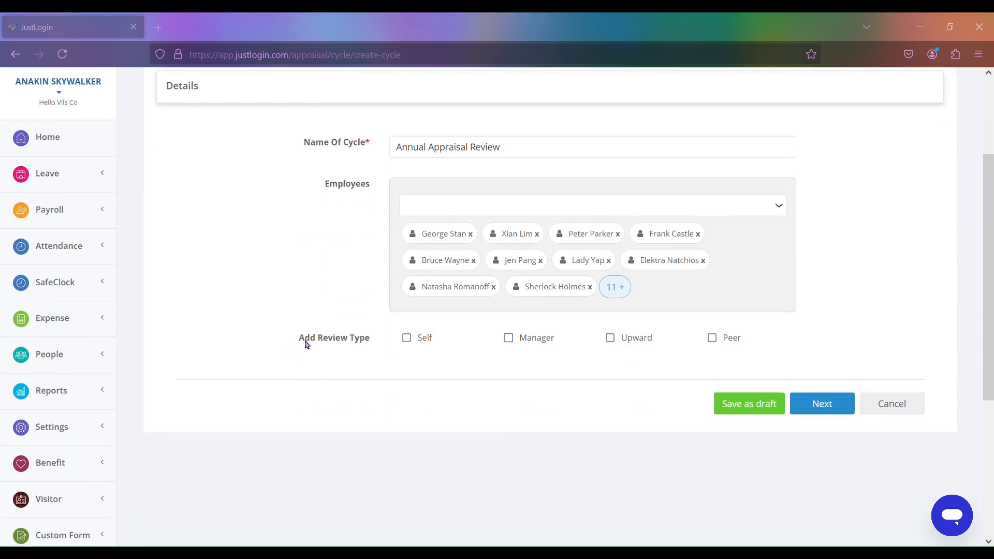
drag(307, 345, 377, 350)
click(378, 350)
click(408, 340)
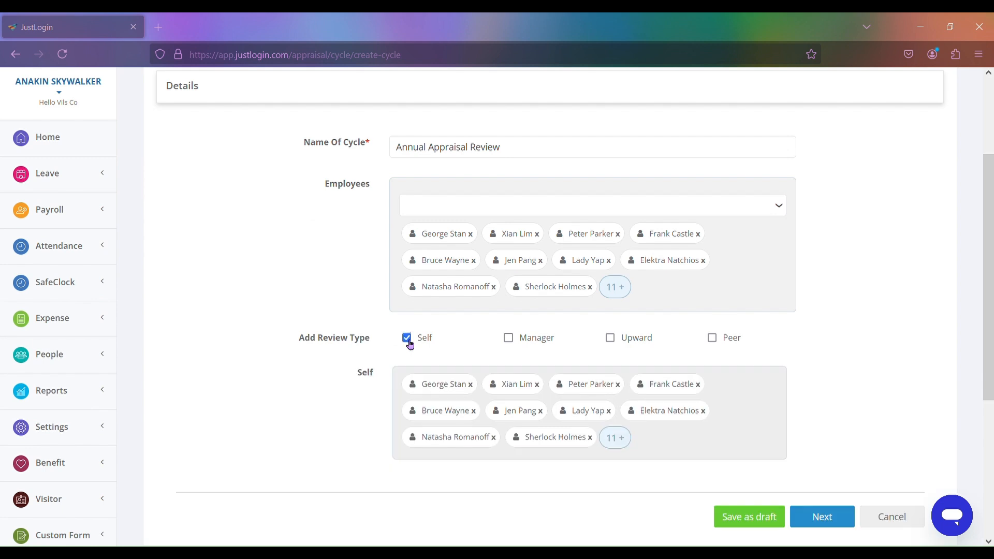
scroll(414, 331, down, 2)
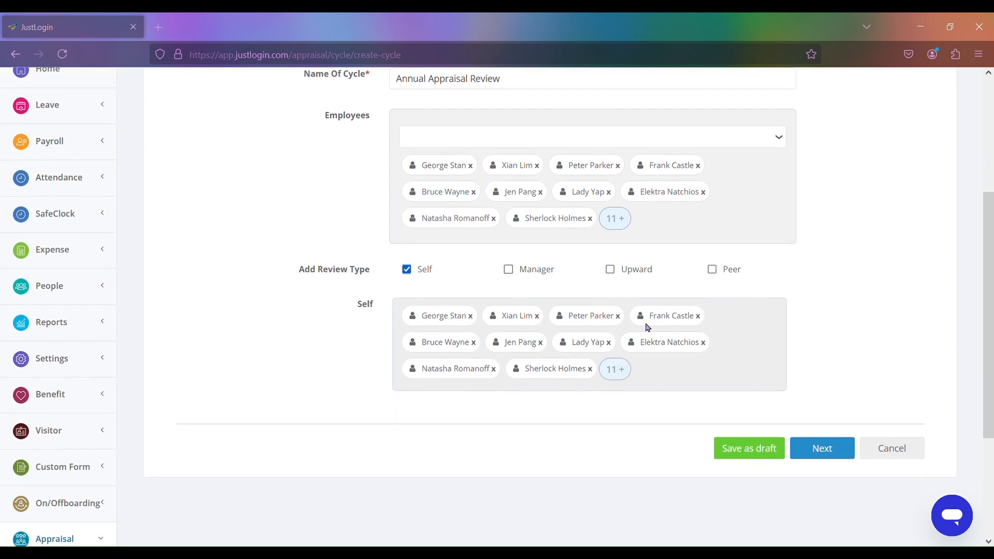
click(508, 269)
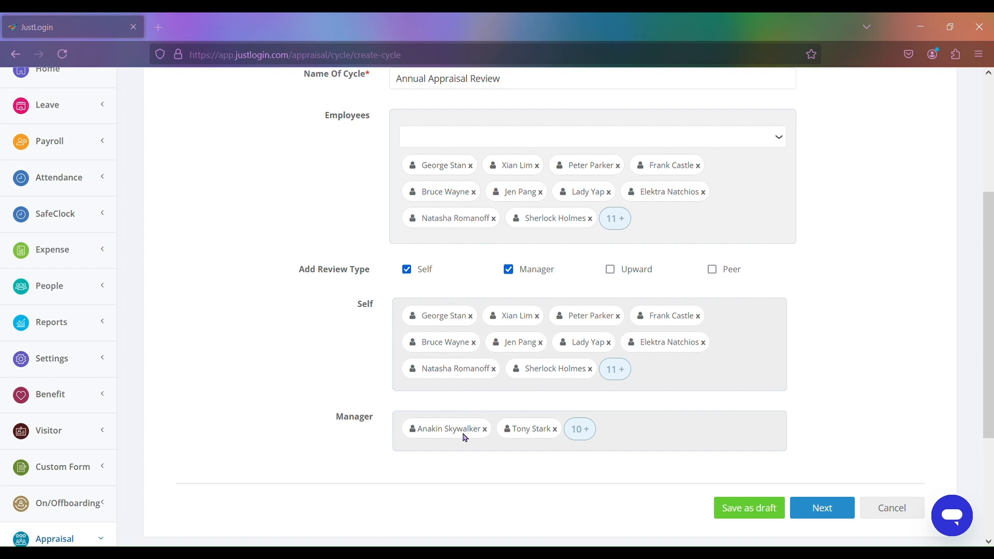
click(581, 430)
click(516, 472)
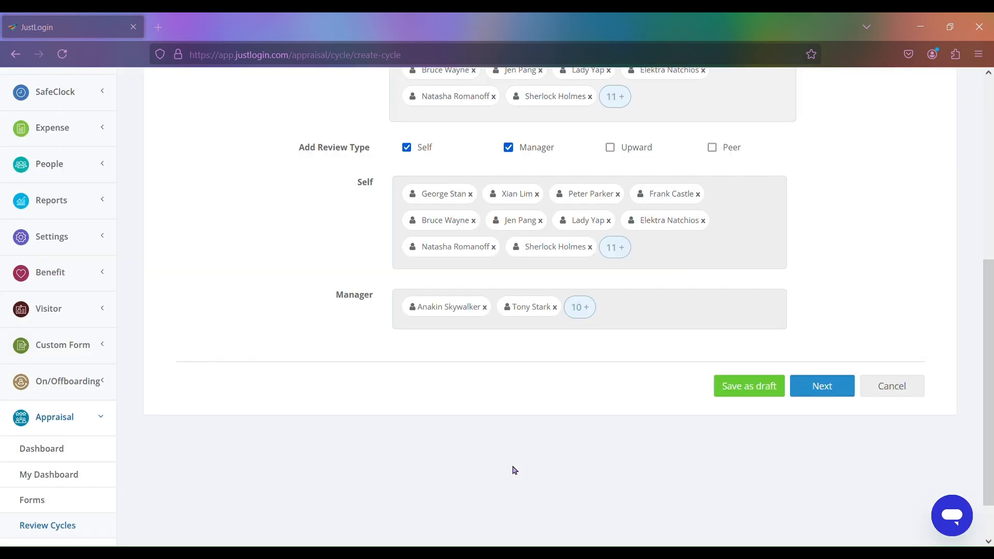
click(610, 148)
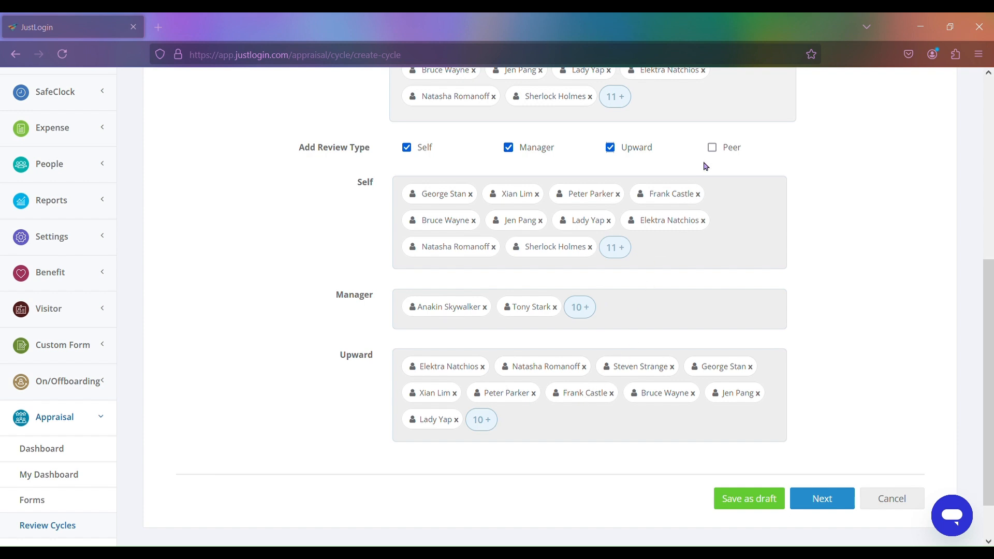
click(713, 147)
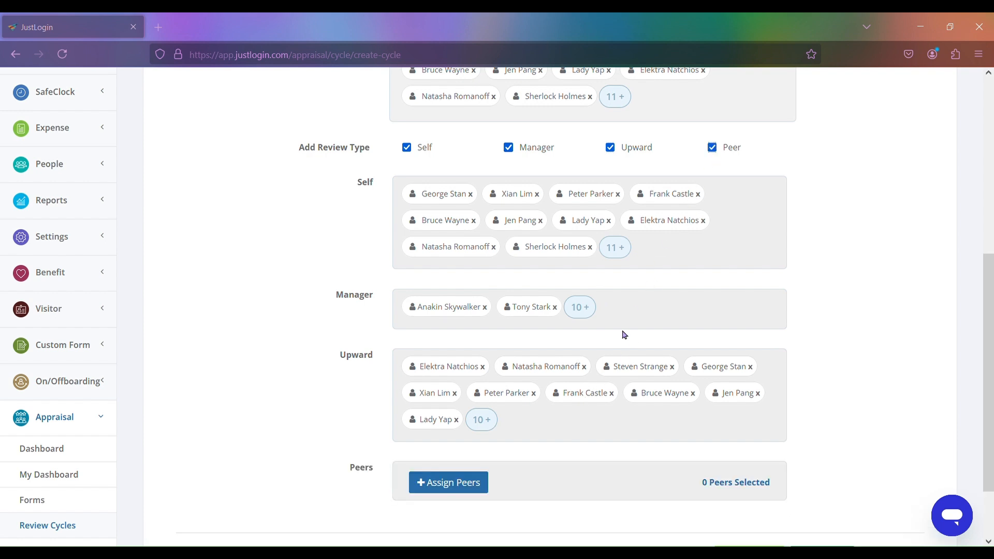
Assign the second listed employee all Customer Experience peers plus the first two Finance employees, and proceed to the cycle's form settings.
click(457, 491)
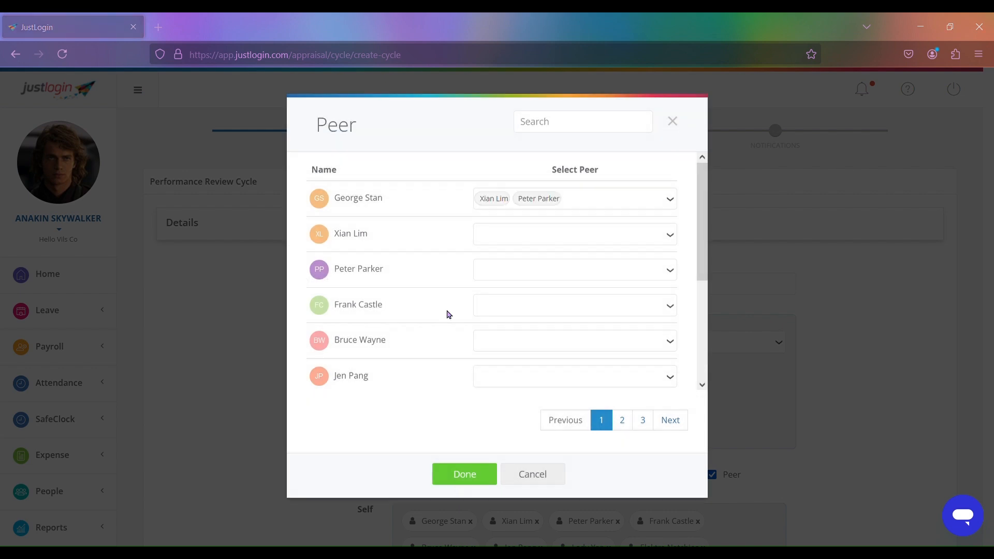
click(510, 242)
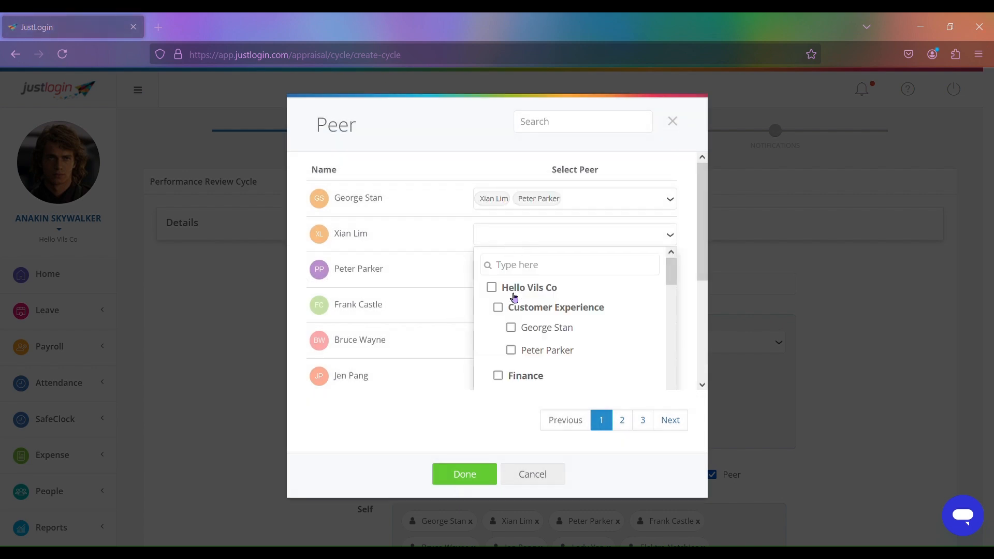
click(498, 309)
scroll(498, 316, down, 2)
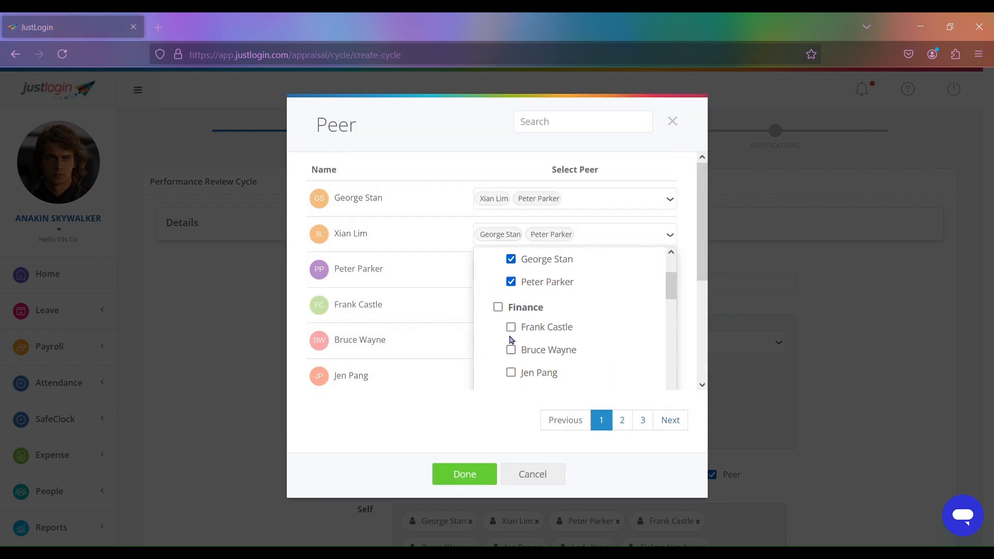
click(511, 327)
click(518, 353)
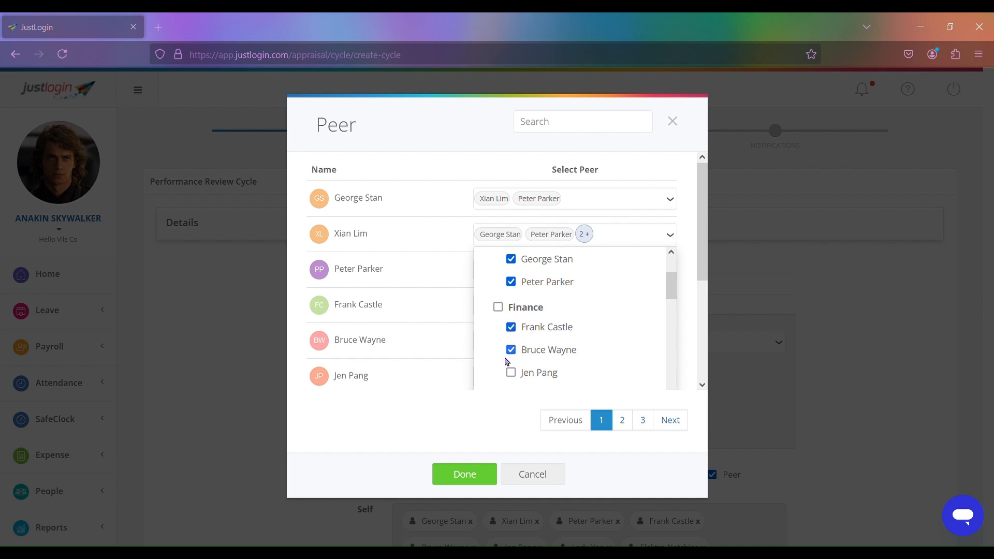
click(448, 357)
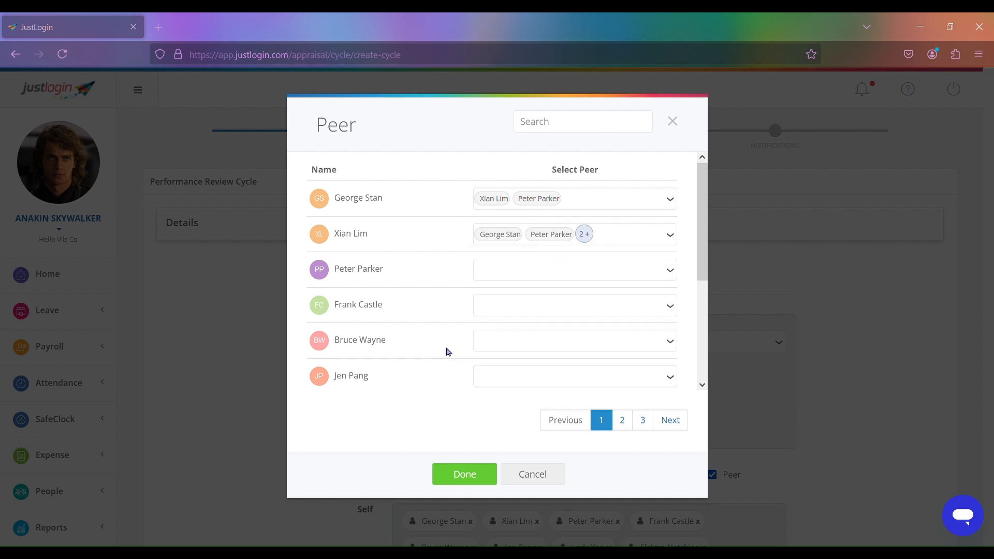
click(465, 474)
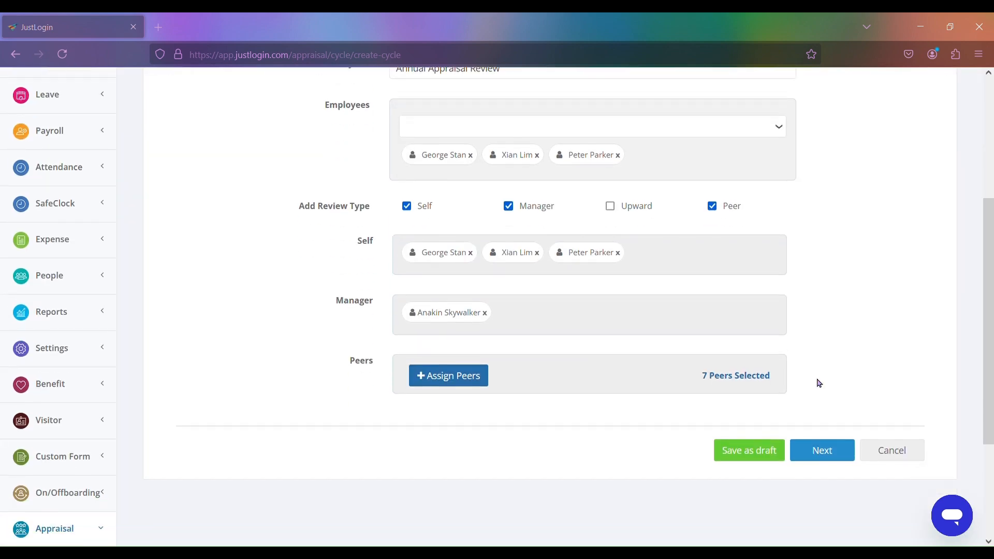
click(830, 460)
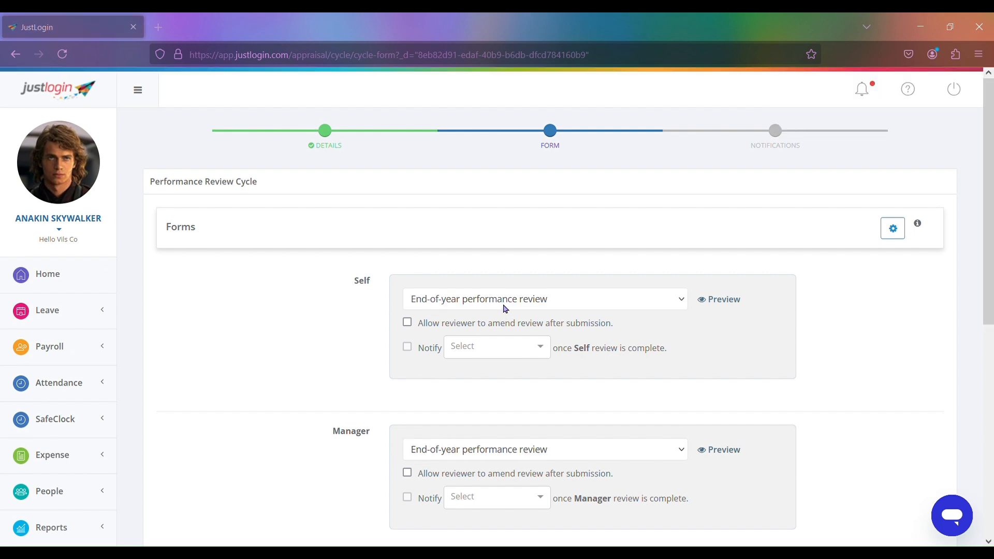
Switch the Self review to Quarterly Feedback Form, and return it to End-of-year performance review.
key(Down)
key(Down)
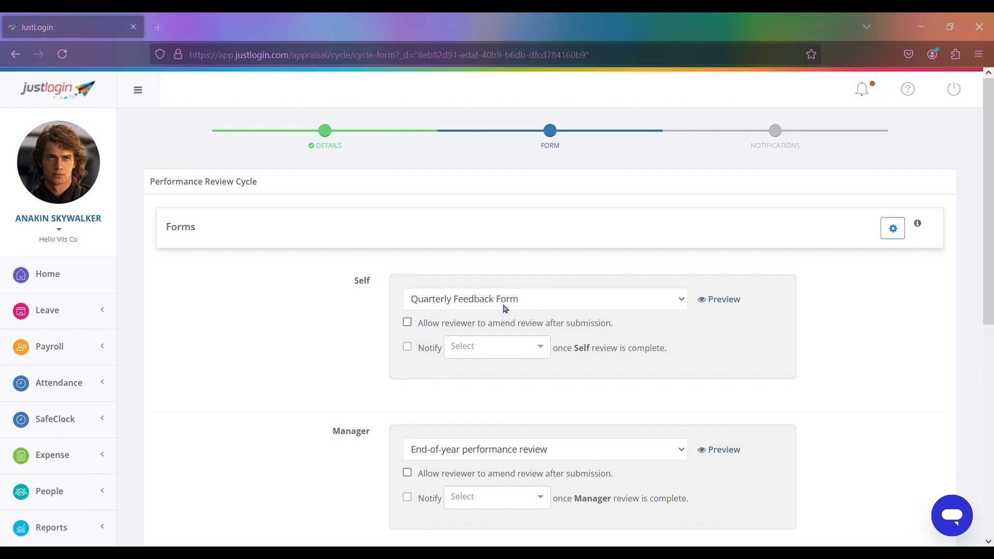
key(Up)
key(Up)
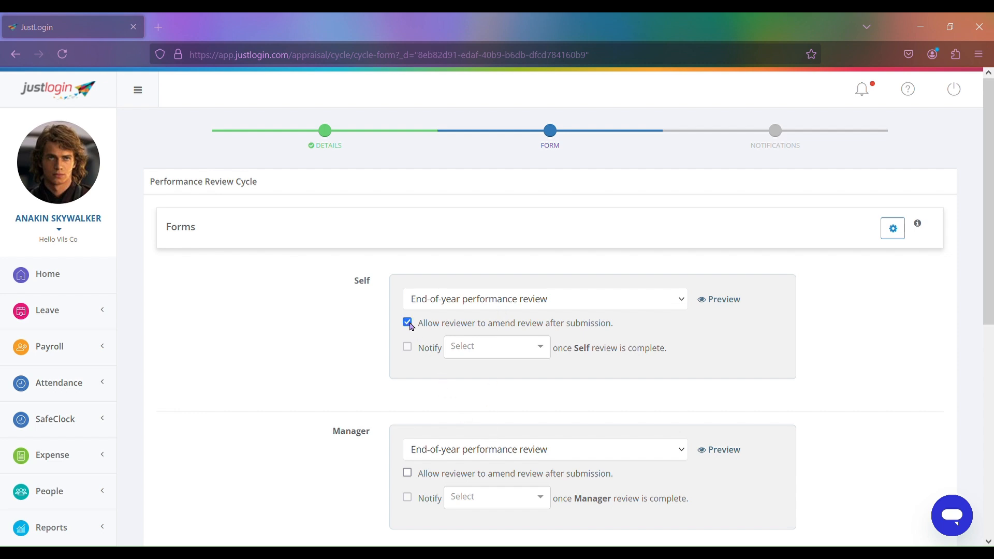
Allow reviewers to amend their Self, Manager and Peers reviews after submission.
click(414, 474)
scroll(404, 448, down, 3)
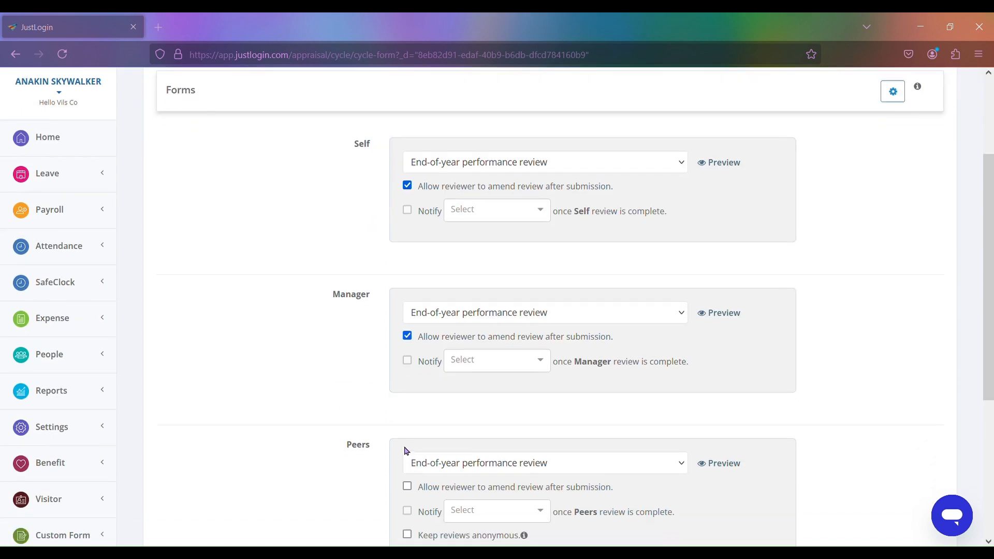
click(407, 485)
Set the manager as the person notified once the Self review and the Manager review are complete.
scroll(408, 484, up, 1)
scroll(408, 484, up, 2)
click(477, 348)
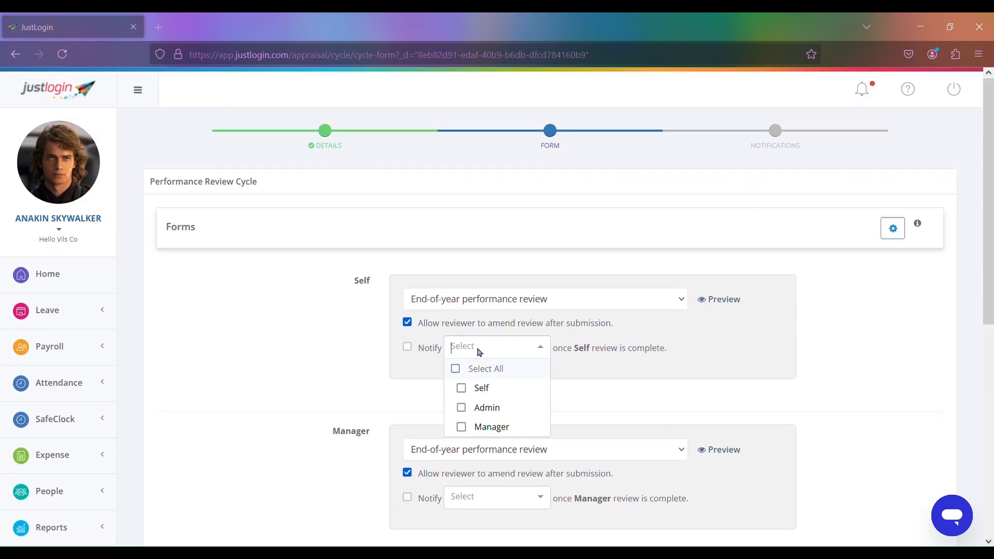
click(484, 427)
click(383, 384)
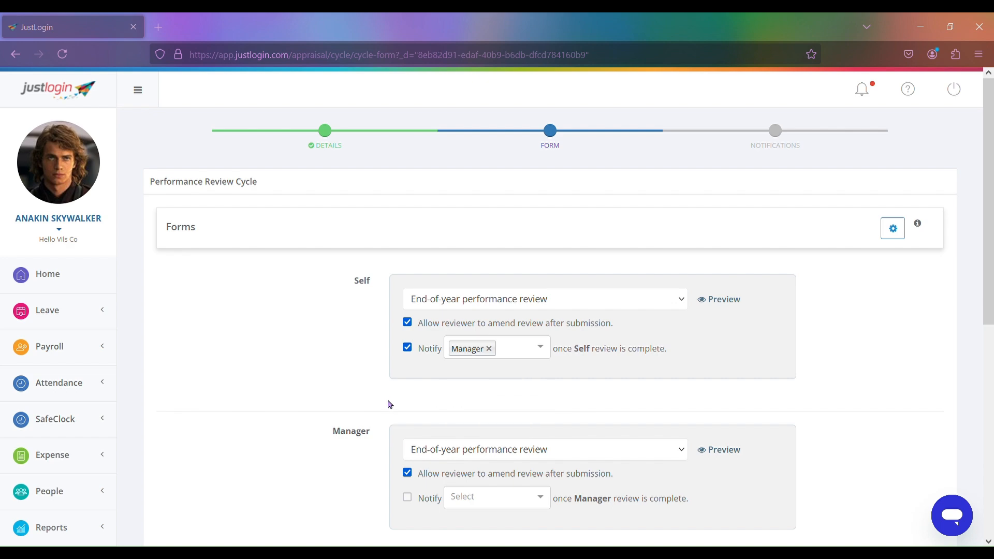
scroll(387, 401, down, 3)
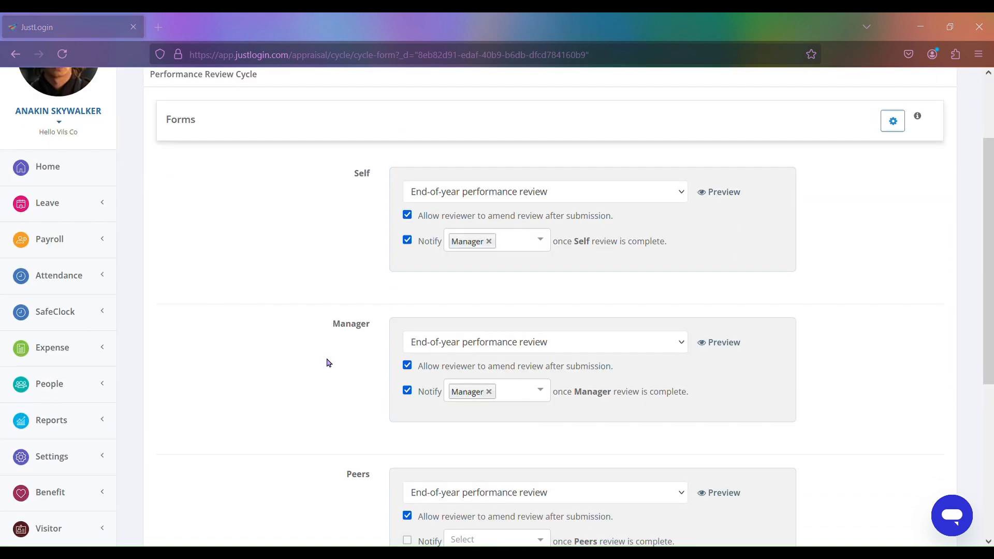
Keep the Peers reviews anonymous and enable the Self Average and Manager Average rating options.
scroll(334, 362, down, 3)
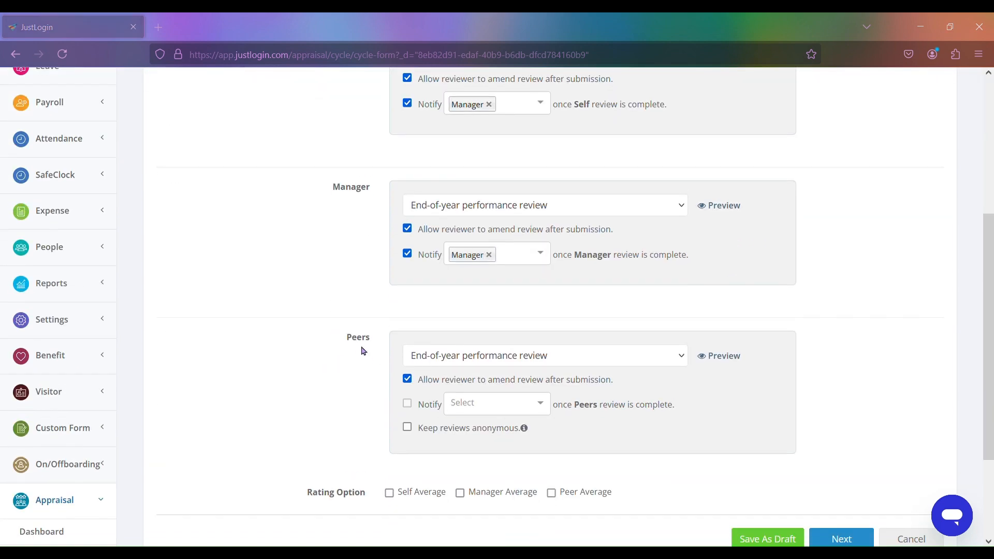
drag(363, 351, 353, 337)
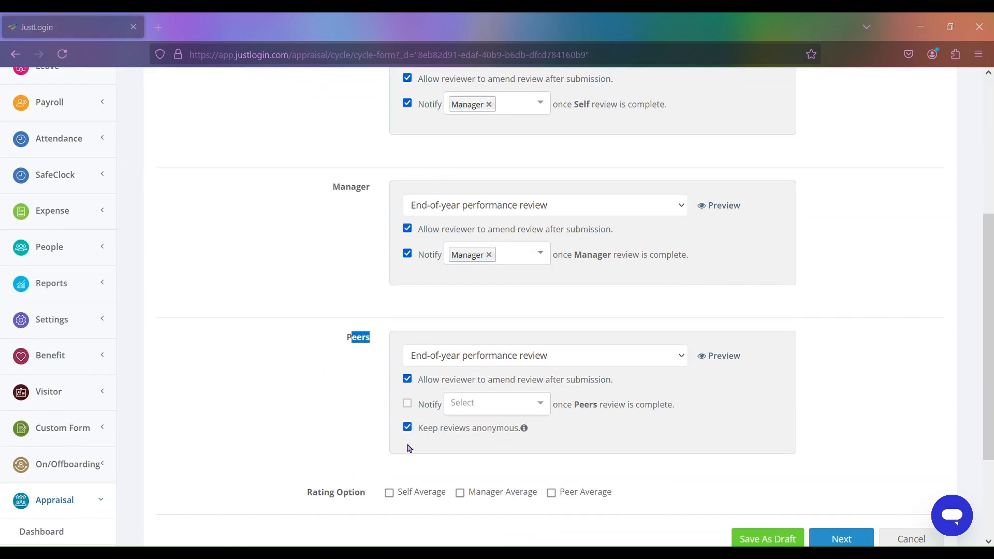
scroll(409, 448, down, 3)
drag(318, 362, 369, 364)
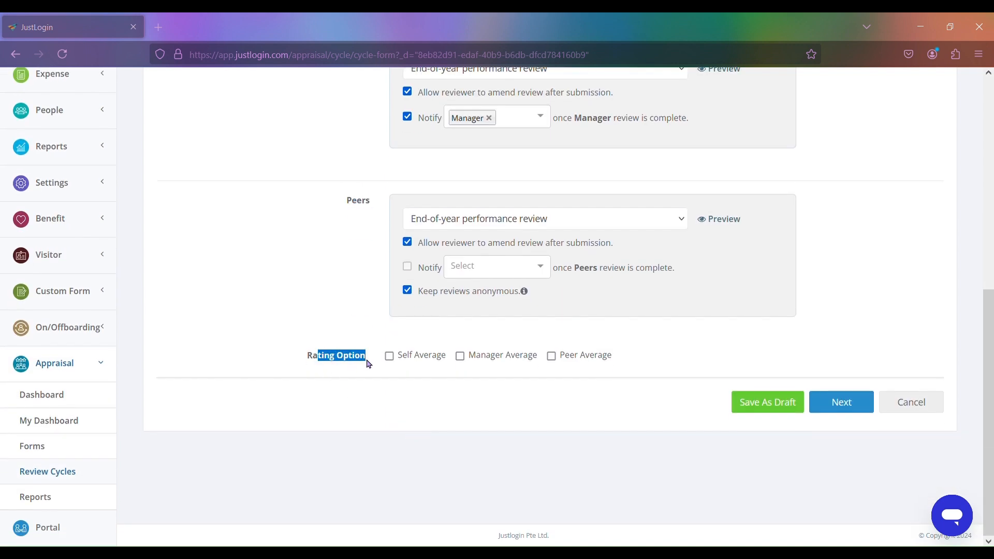
click(381, 370)
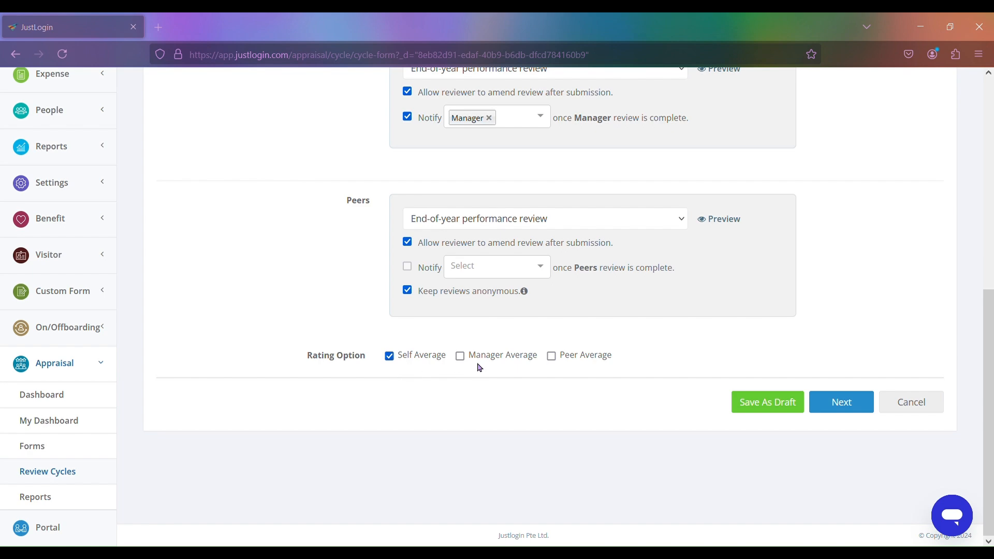
click(460, 356)
Move the Manager review into Sequence 1 alongside Self in the review sequence flow and save it.
scroll(560, 408, up, 8)
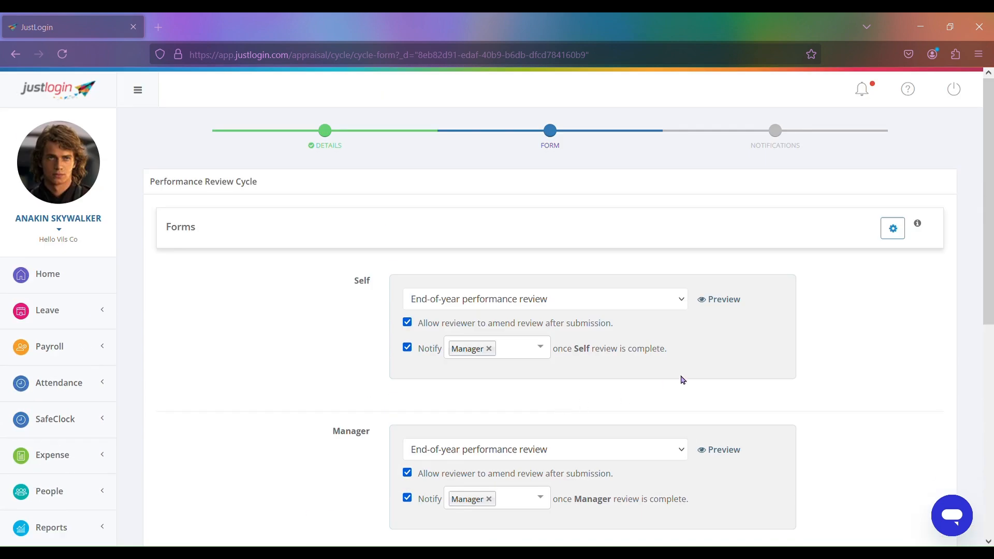
click(889, 238)
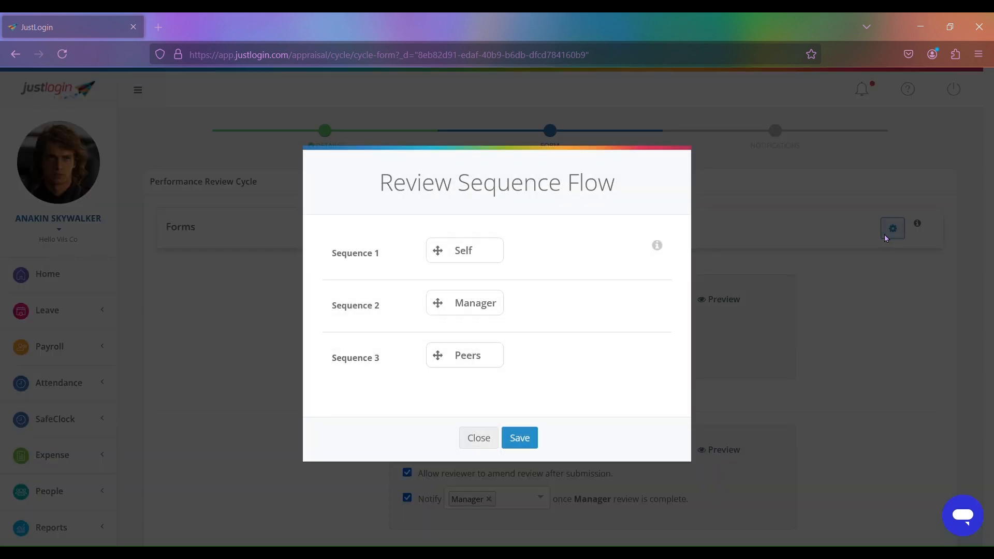
drag(466, 303, 469, 253)
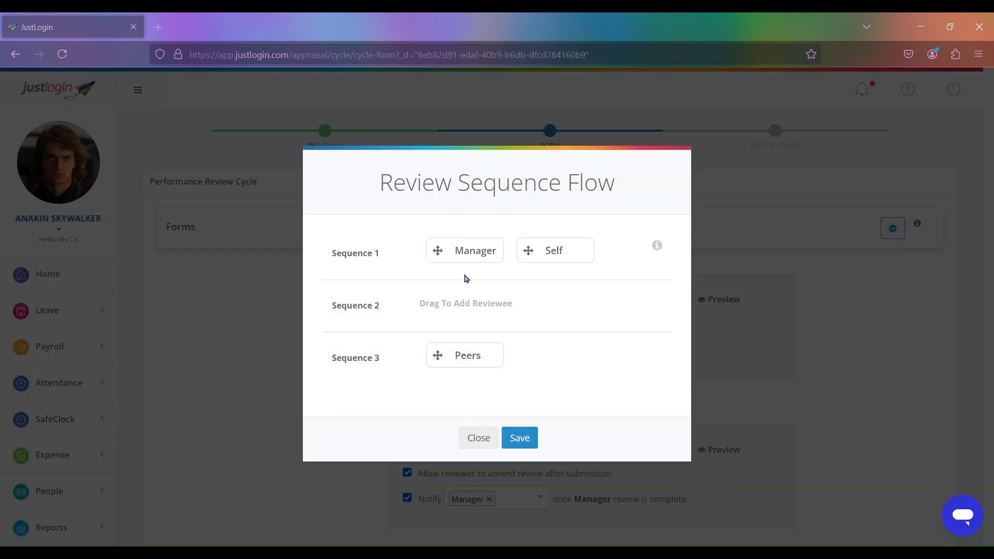
drag(549, 261, 456, 250)
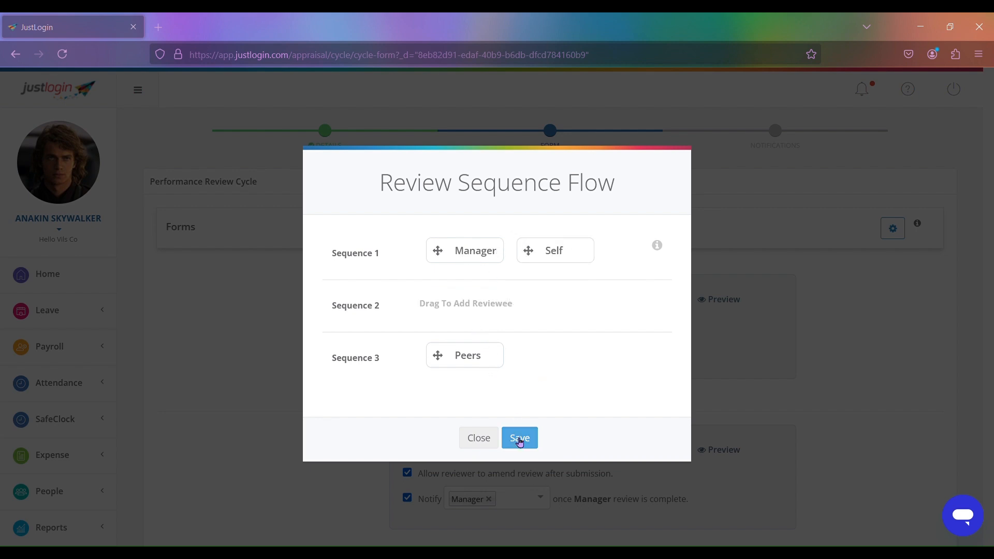
click(519, 438)
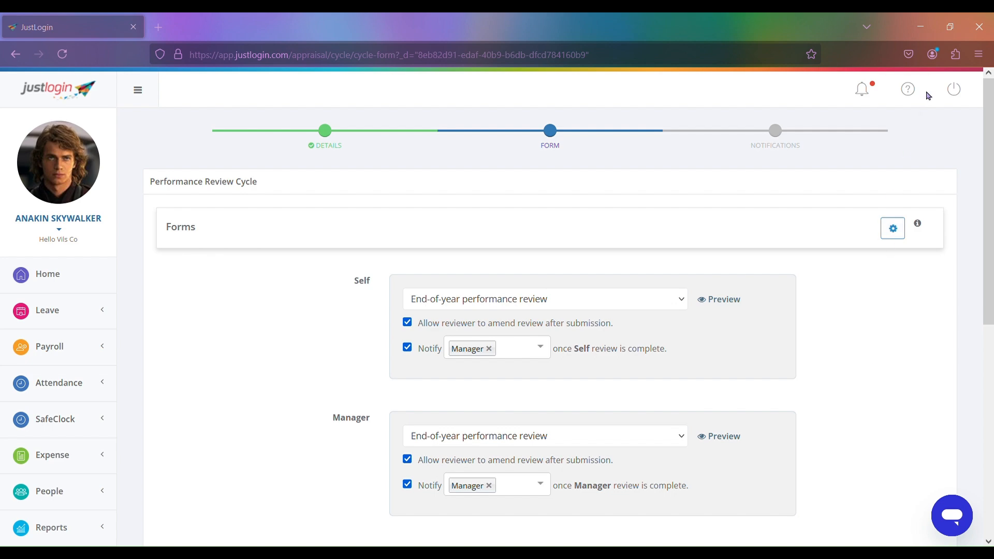
Proceed to the notification settings and set the last submission due date to 12/31/2024.
scroll(880, 383, down, 10)
click(842, 410)
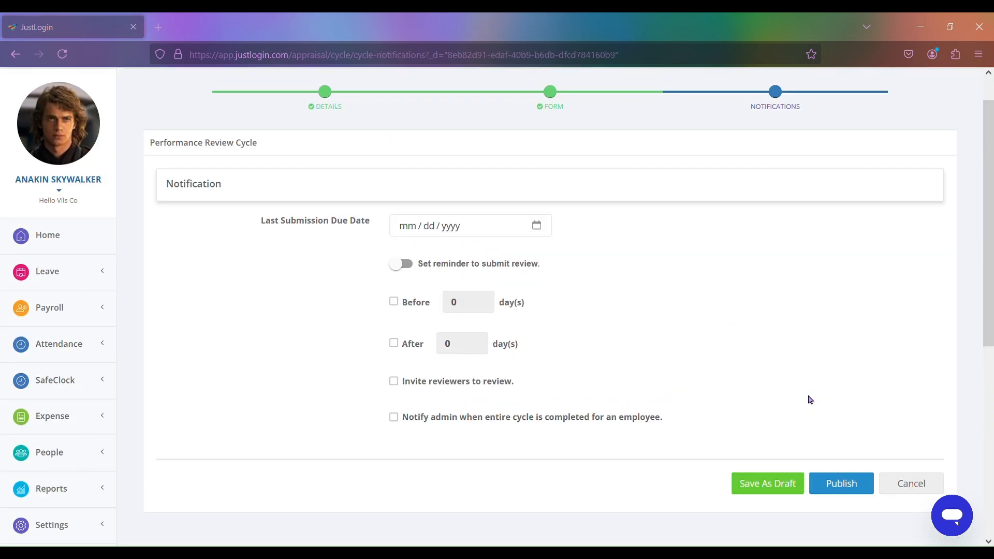
click(472, 275)
click(536, 269)
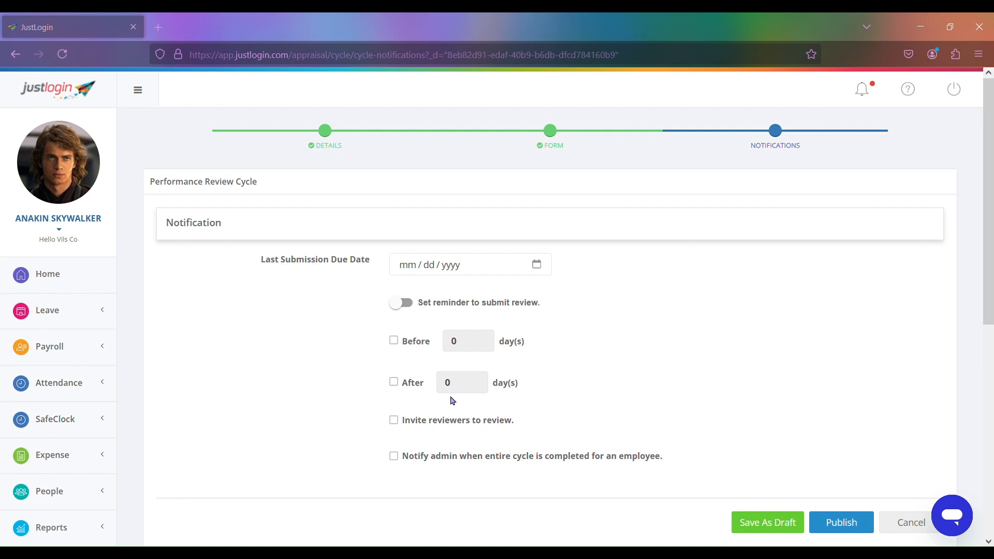
click(466, 439)
Enable submission reminders 2 days before and 1 day after the due date, reviewer invitations, and the admin notification on cycle completion.
click(402, 302)
click(393, 340)
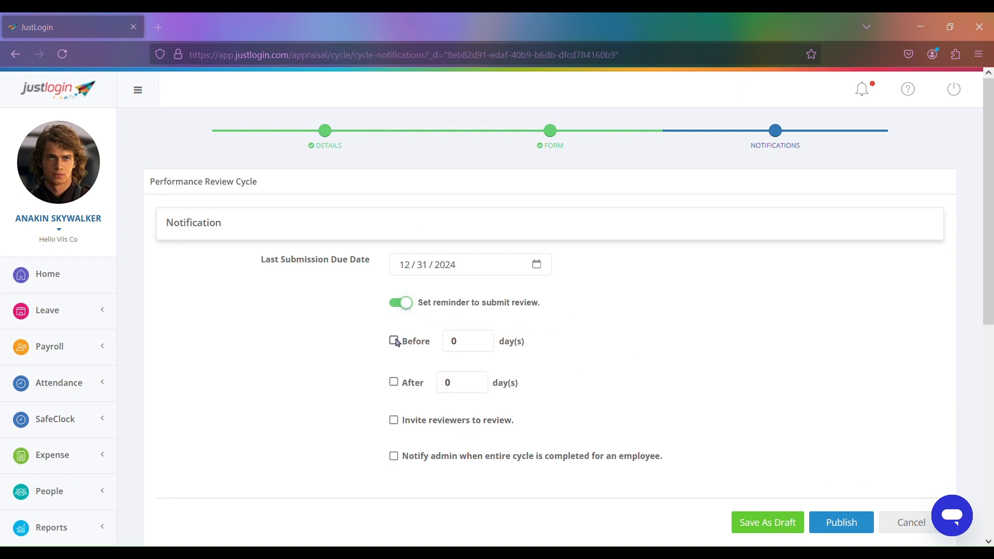
double_click(465, 347)
text(2)
click(393, 382)
click(393, 420)
click(394, 456)
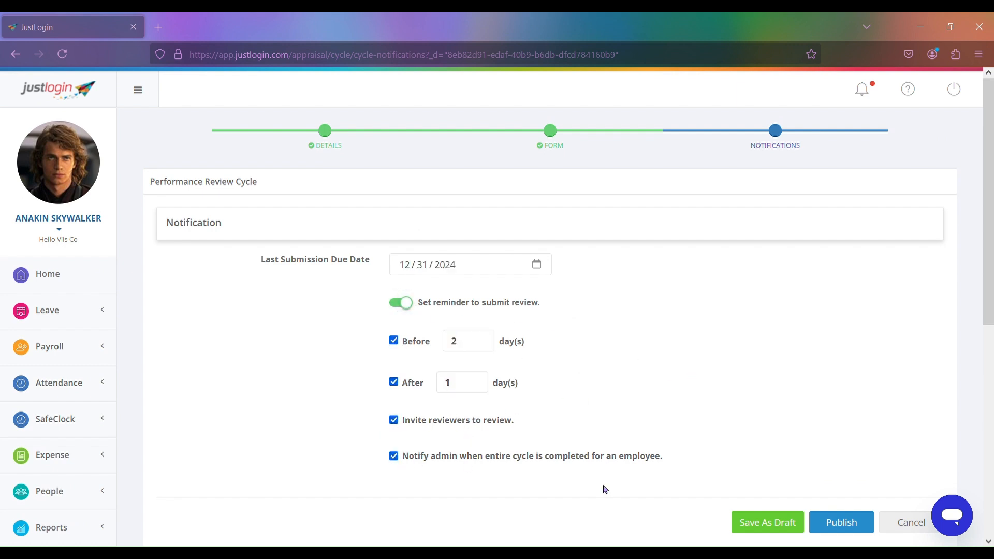
Publish and launch the review cycle, and open the Annual Appraisal Review's progress overview.
click(828, 522)
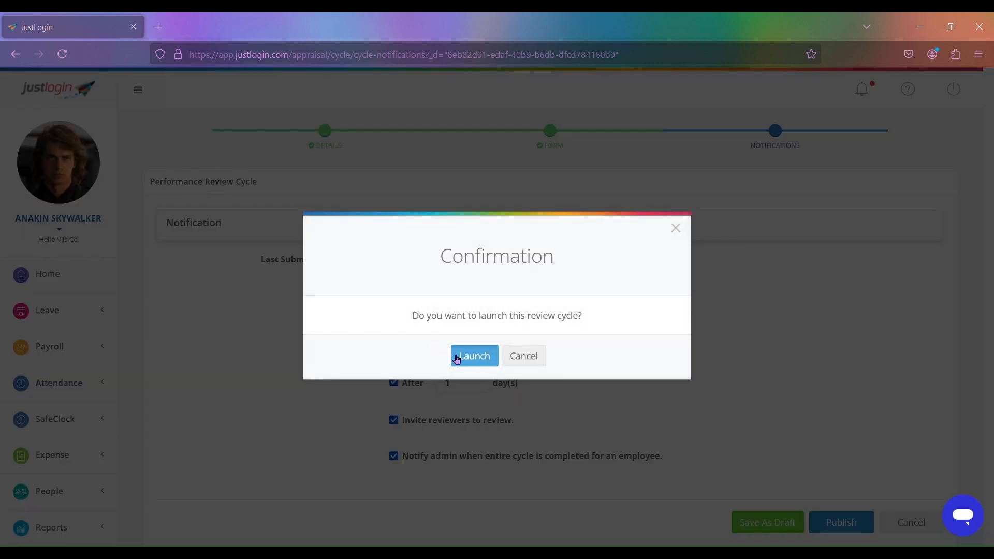
click(455, 356)
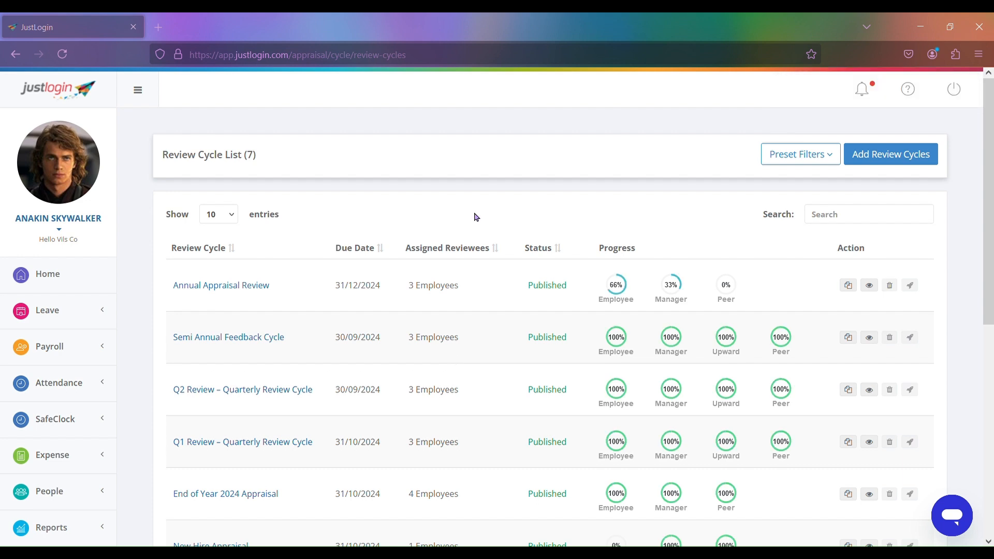
click(223, 286)
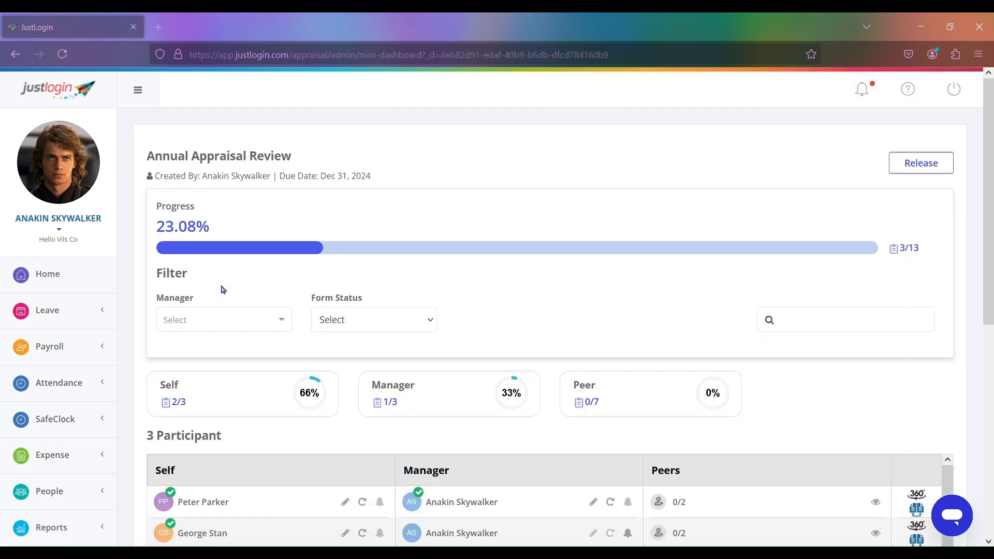
scroll(223, 288, down, 3)
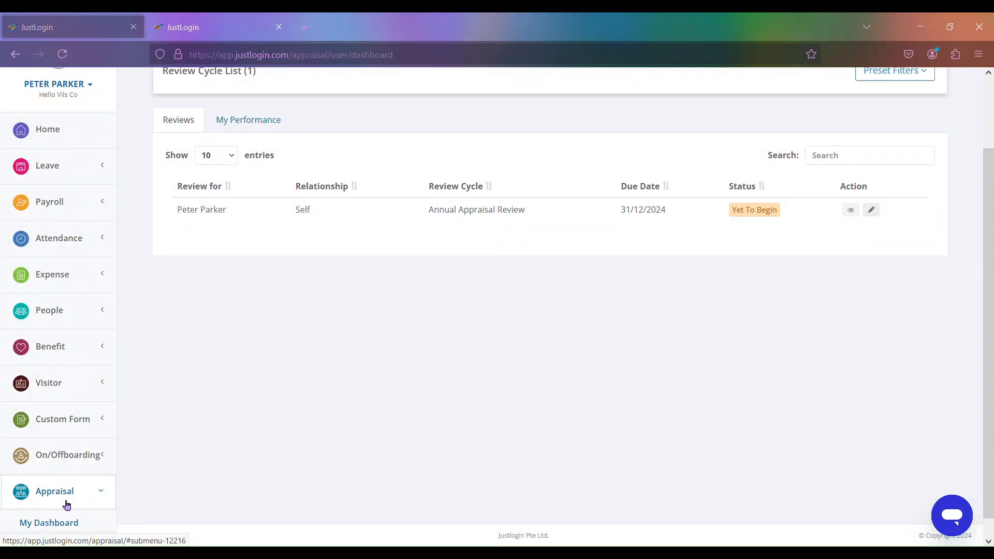
Open the employee's Self review, rate question 1 as 3 (Agree) and add the comment "you employee consistently delivers high quality".
scroll(178, 492, up, 2)
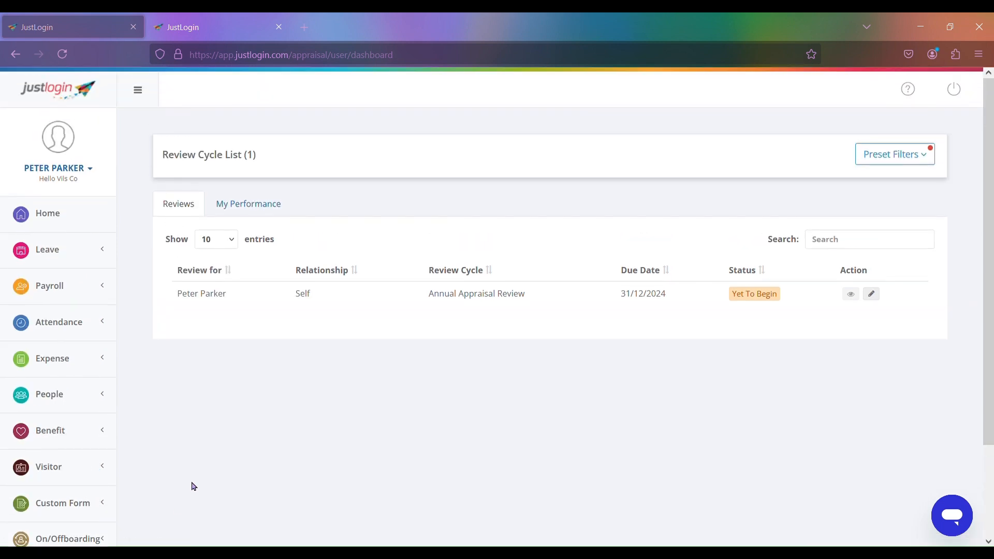
click(872, 295)
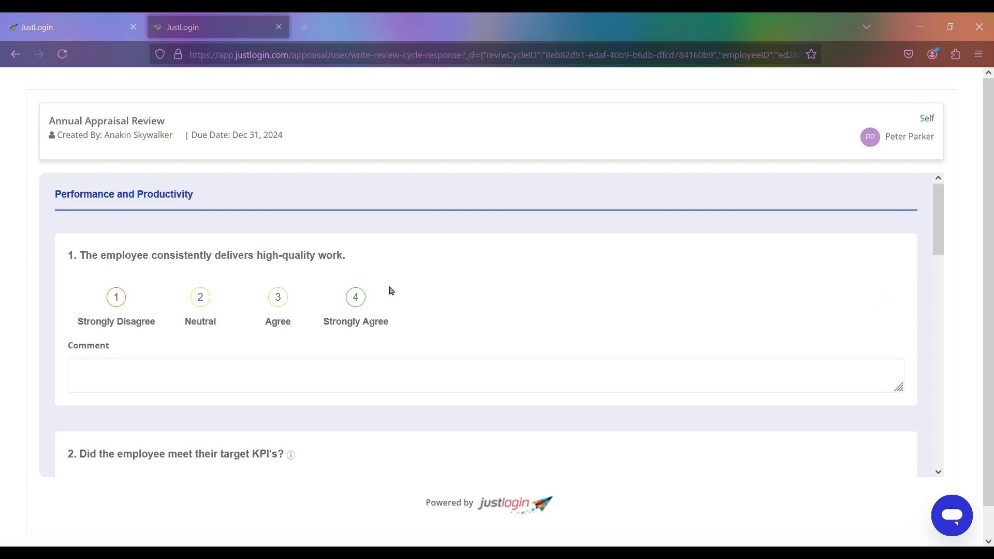
click(281, 295)
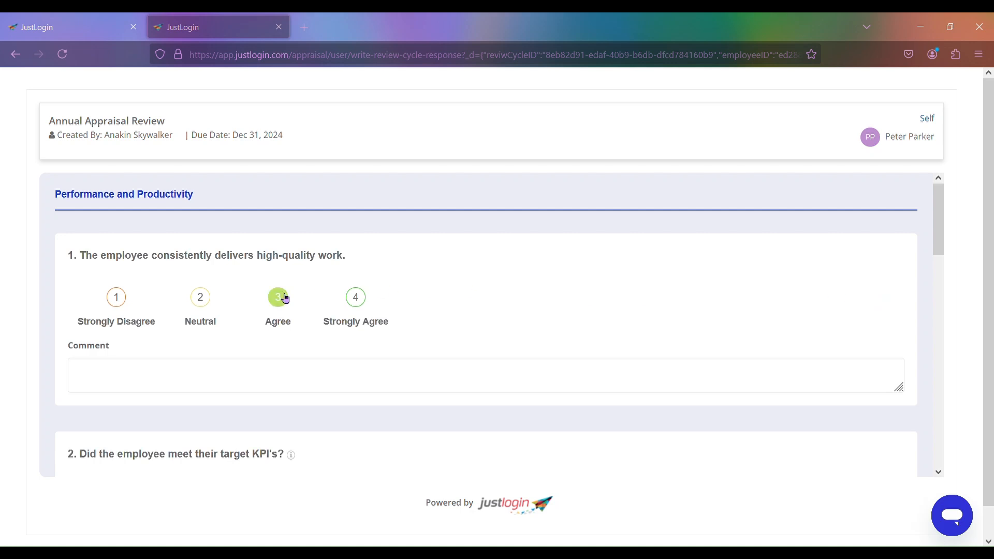
click(274, 384)
text(you employee consistently delivers high quality)
Rate question 5 on resource use as 4 (Excellent) and question 6 on proactive problem solving as 2 (Fair).
scroll(312, 370, down, 10)
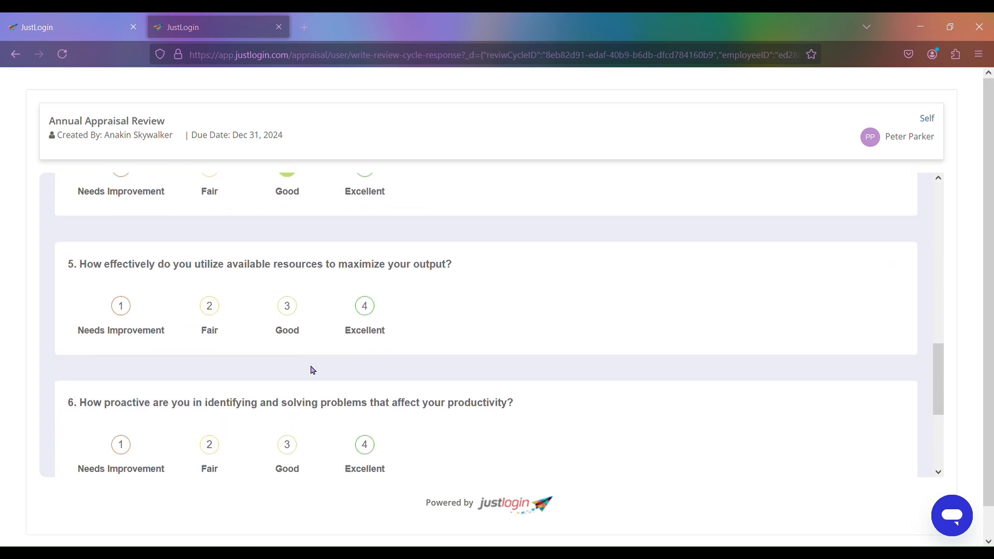
click(364, 305)
click(212, 450)
scroll(215, 452, down, 5)
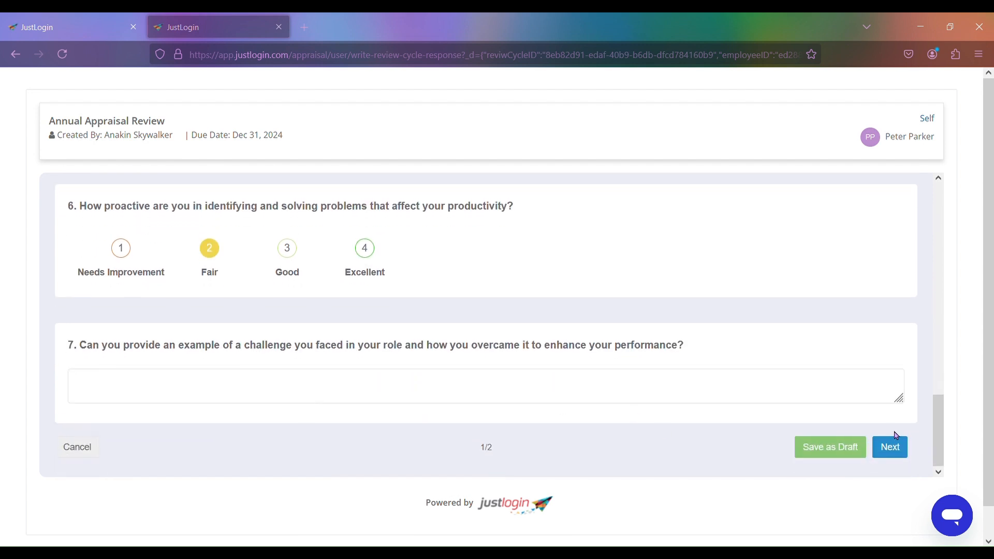
Continue past the first page of the self review form and submit the review.
click(891, 447)
click(887, 447)
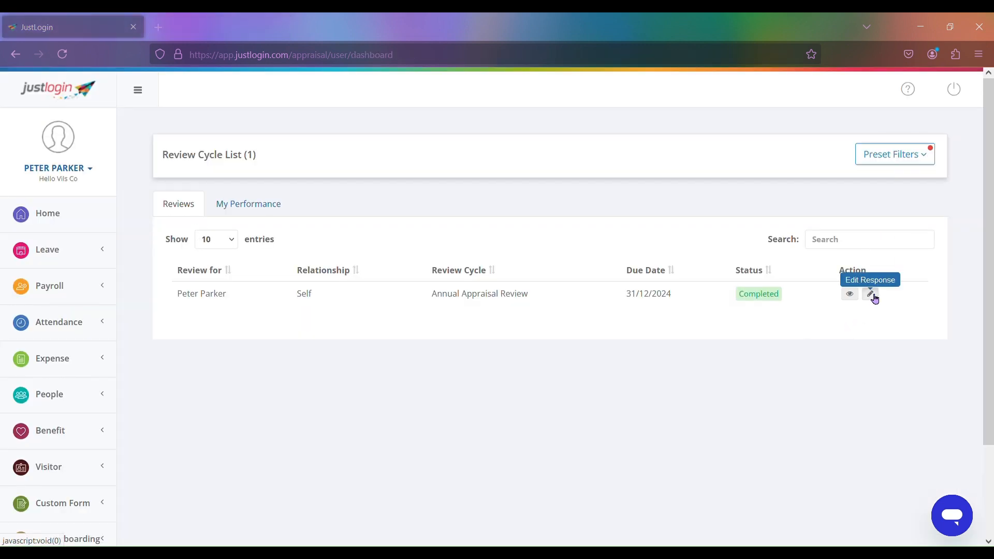
Reopen the completed Annual Appraisal Review self response for editing and rate question 1 as 3 (Agree).
click(873, 296)
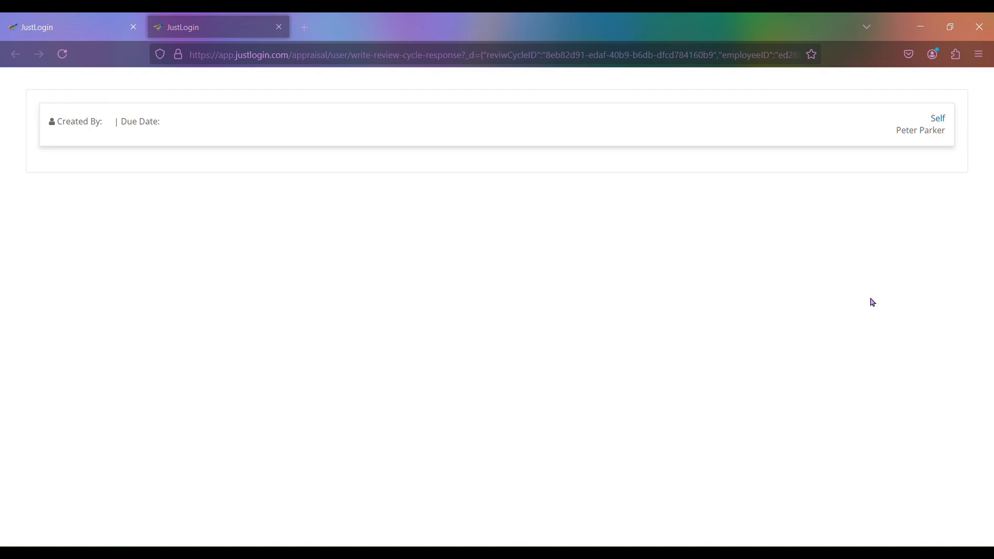
scroll(393, 360, down, 1)
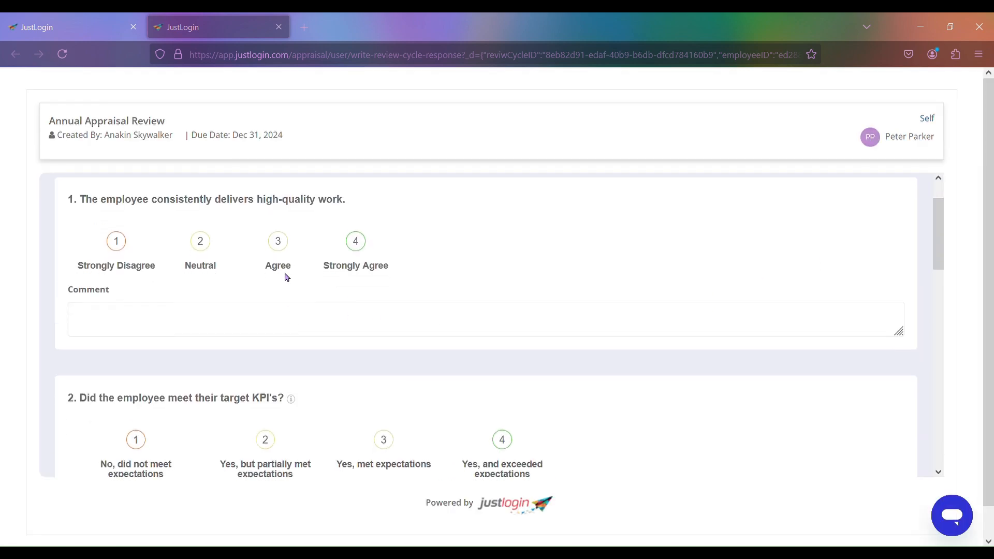
click(280, 243)
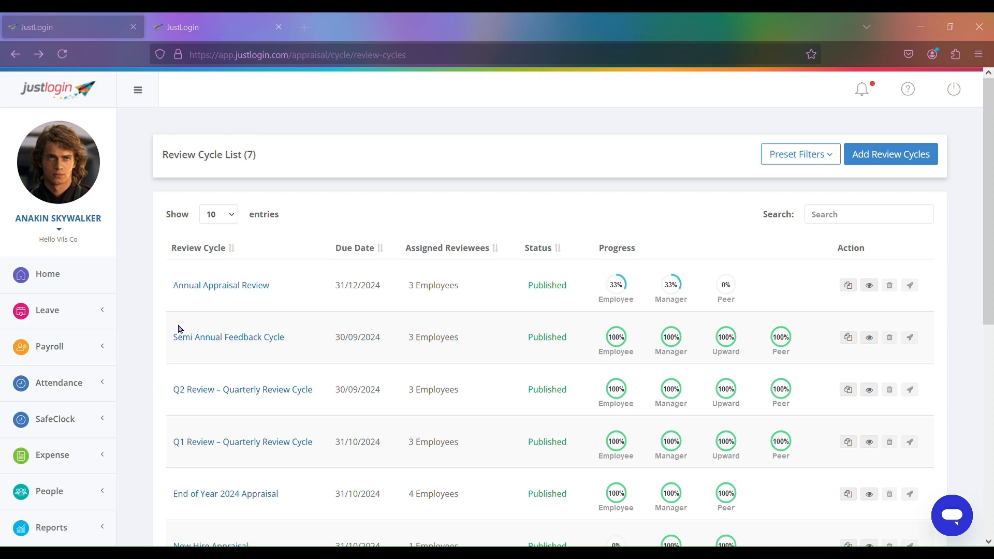
Open the End of Year 2024 Appraisal from the admin's review cycle list and examine its overall progress and participants.
scroll(180, 330, down, 1)
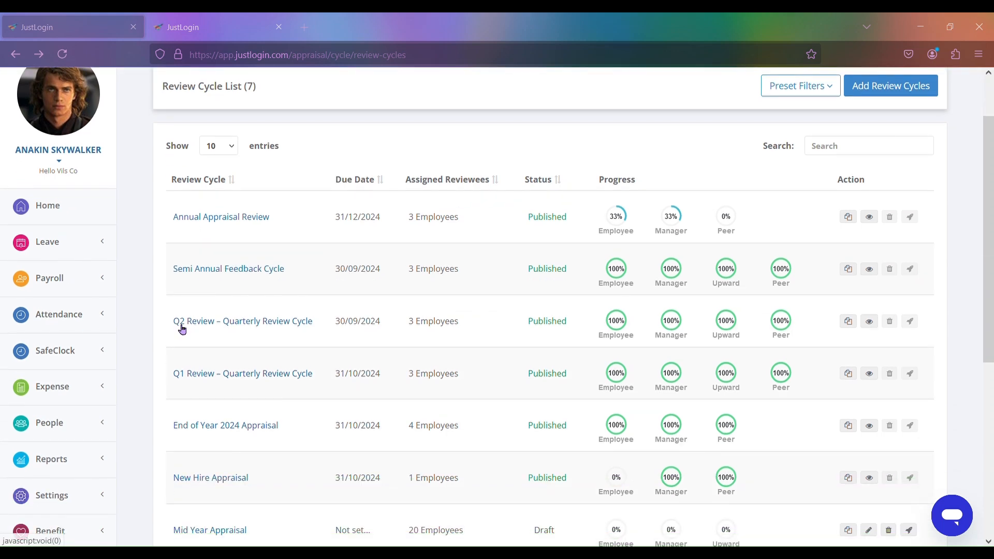
click(208, 426)
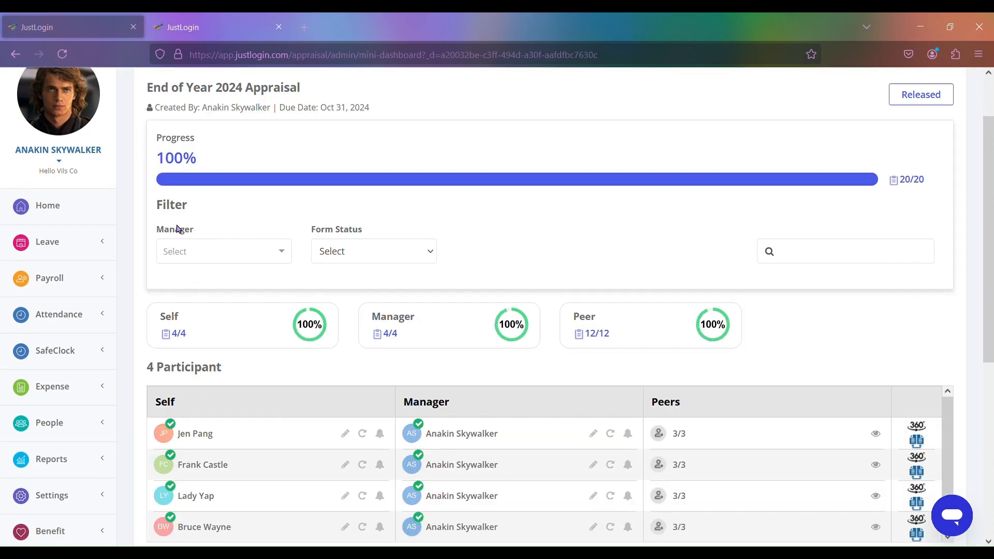
drag(156, 138, 209, 155)
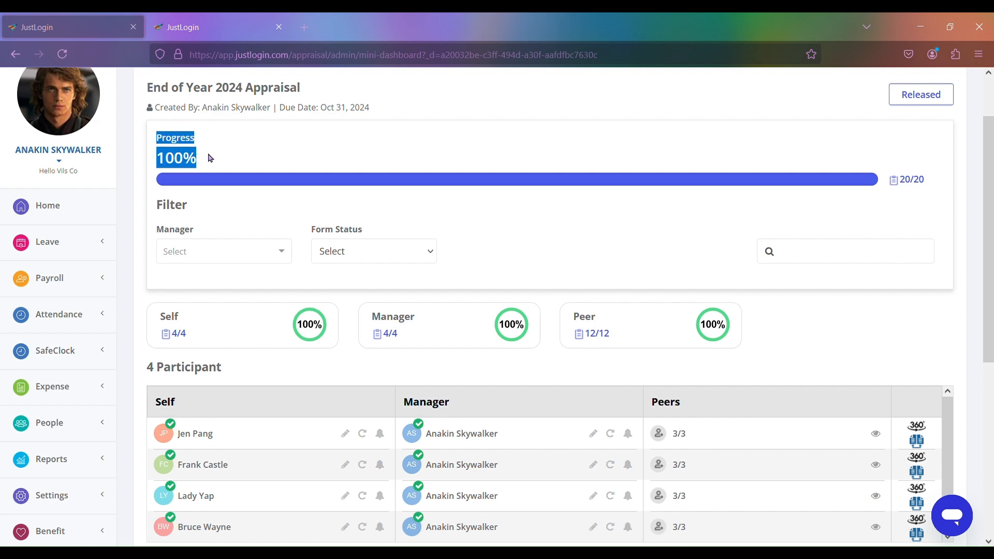
click(211, 291)
scroll(211, 291, down, 1)
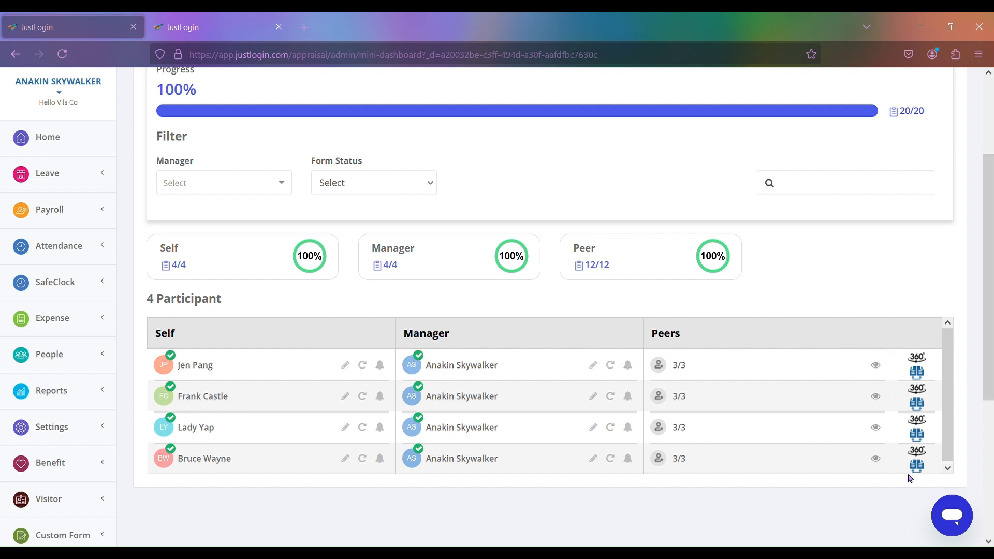
Open the first participant's 360° review and compare the self responses with the manager's in Compare Mode.
click(922, 362)
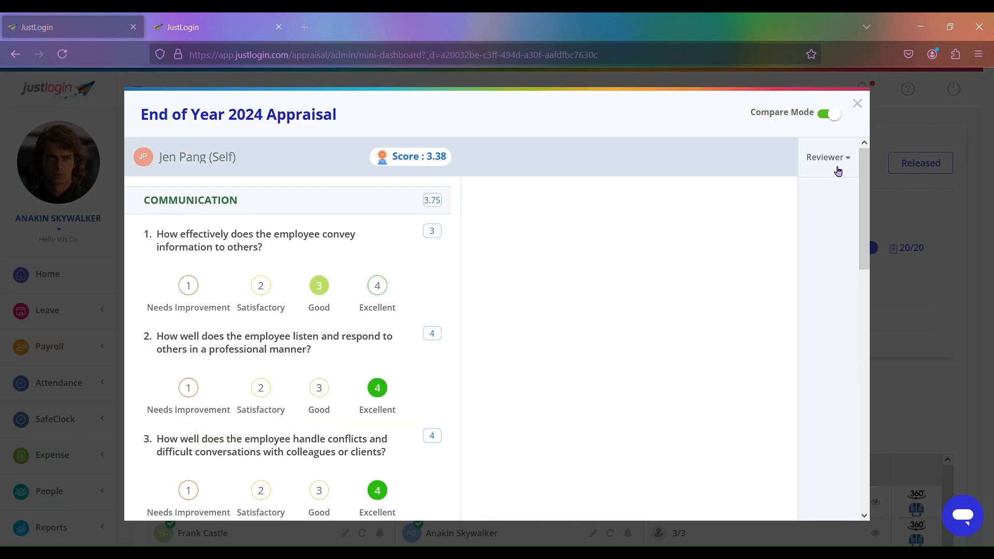
click(829, 114)
click(829, 114)
click(828, 158)
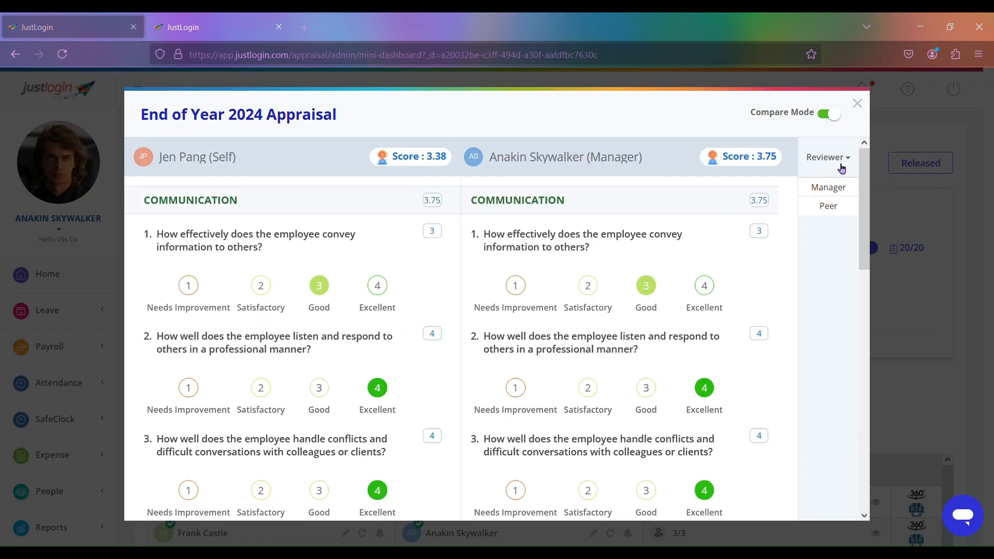
Compare the participant's self responses with the answers of the first two peers, reading through the communication questions.
click(828, 206)
click(834, 293)
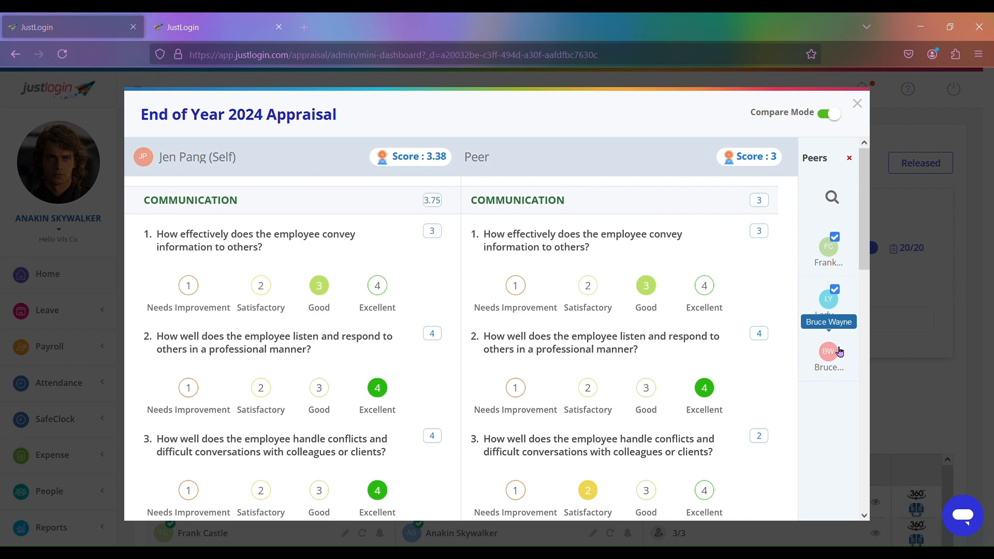
click(838, 352)
click(840, 361)
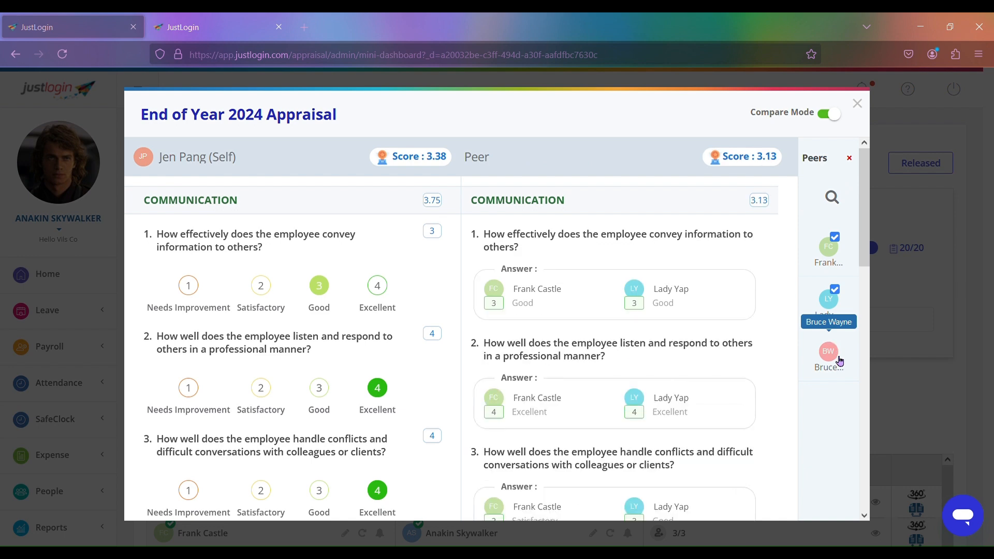
scroll(704, 307, down, 8)
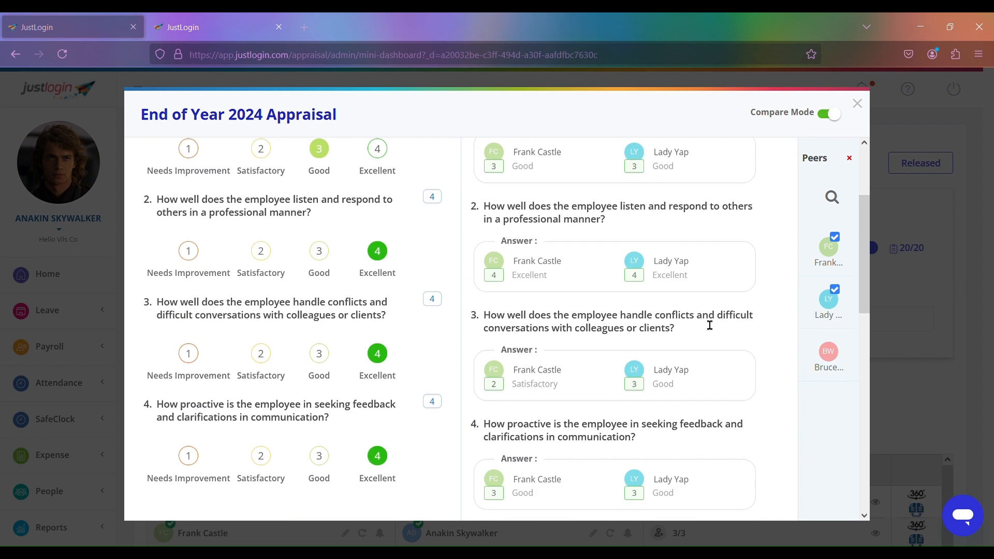
scroll(704, 321, up, 4)
scroll(704, 321, up, 5)
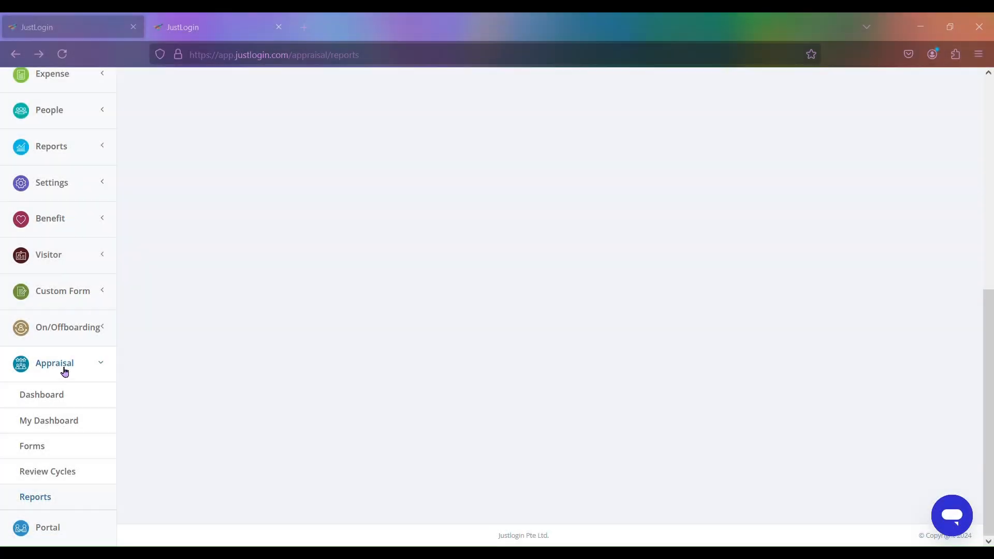
Open the appraisal Rating report for the End of Year 2024 Appraisal cycle and examine the self, manager and peer scores.
click(51, 498)
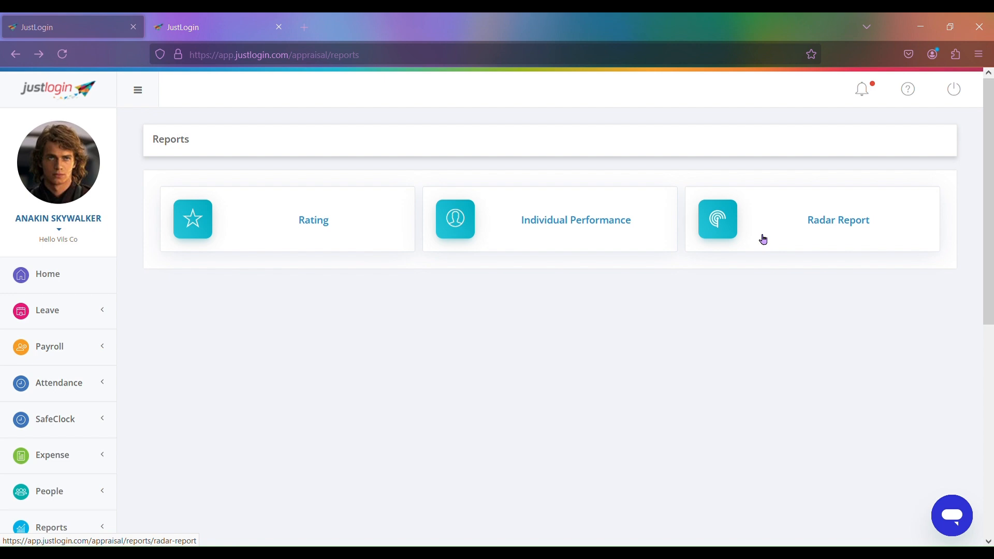
click(302, 239)
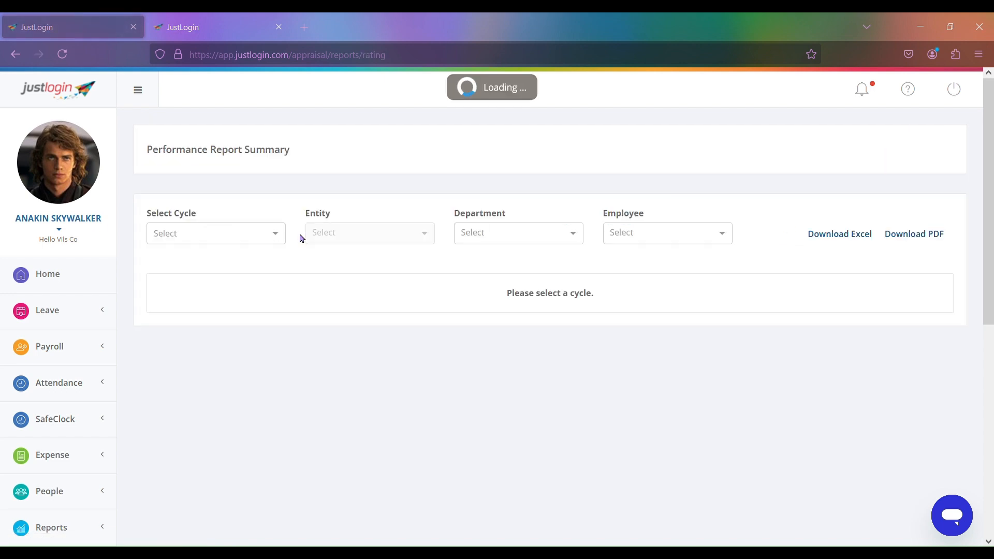
click(249, 243)
click(218, 345)
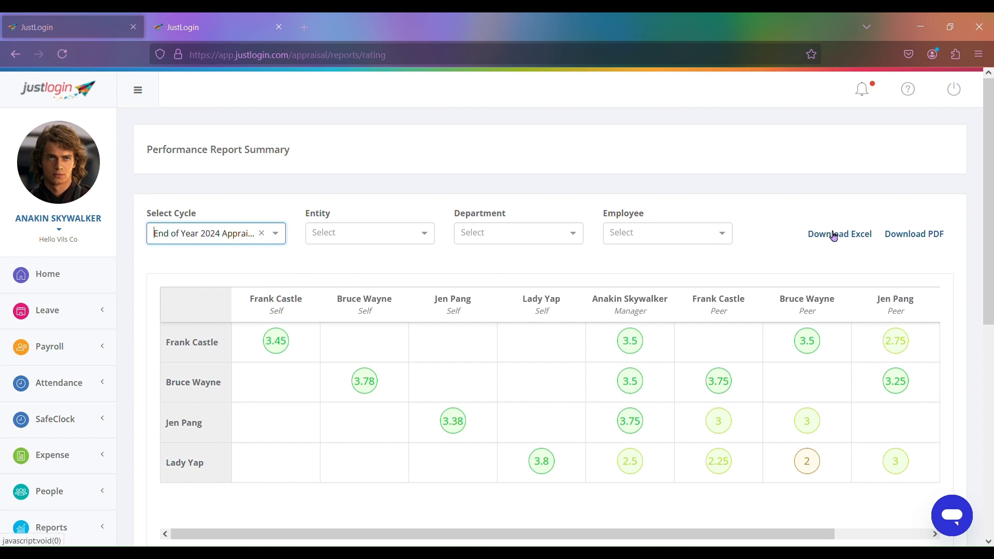
scroll(918, 244, down, 2)
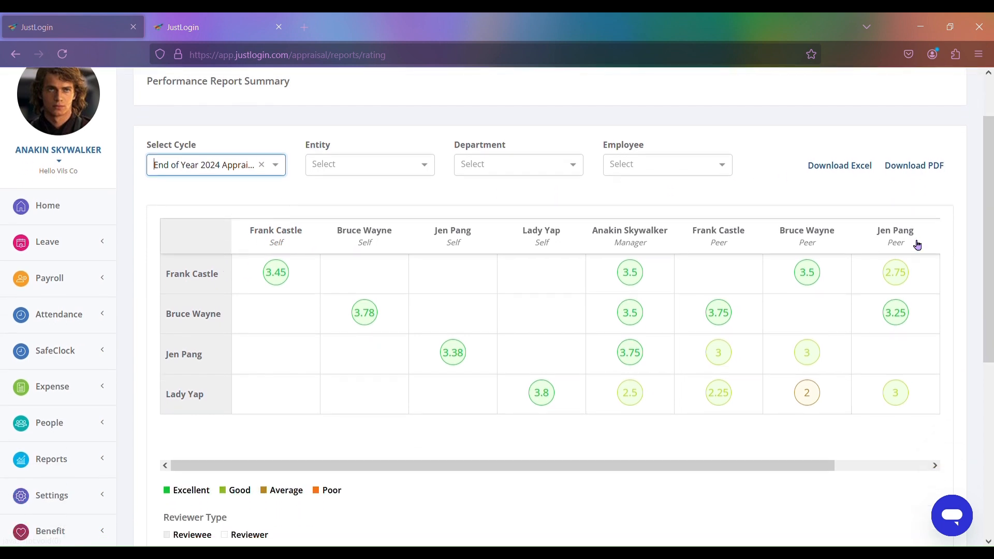
scroll(671, 401, down, 2)
scroll(569, 461, up, 1)
scroll(566, 461, right, 2)
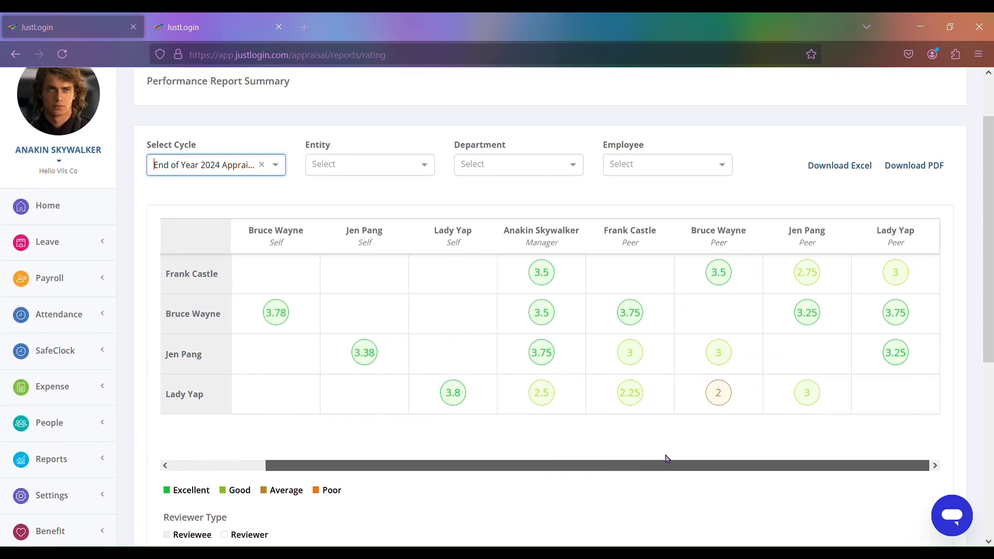
scroll(666, 459, left, 2)
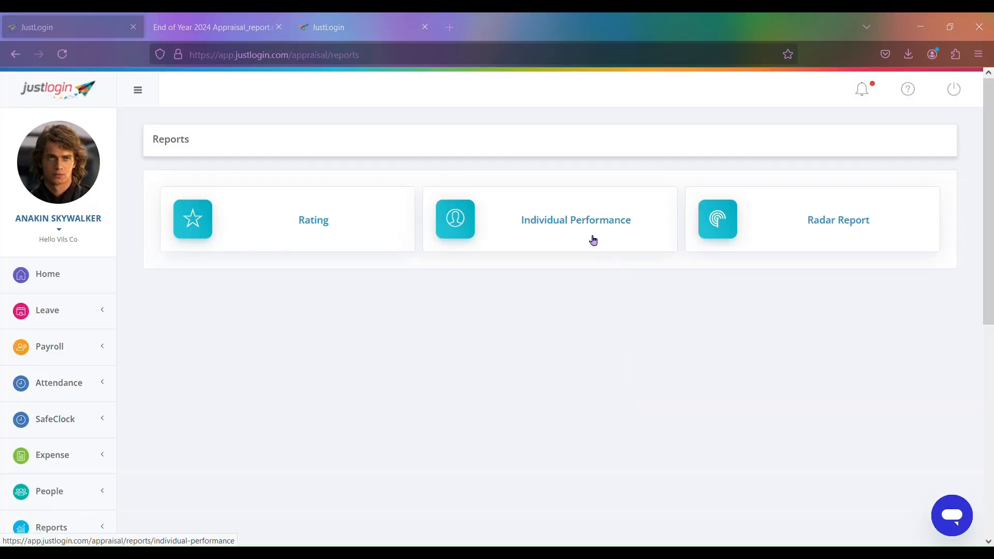
Open the Individual Performance report for the End of Year 2024 Appraisal cycle and expand the communication section of the self ratings.
click(592, 239)
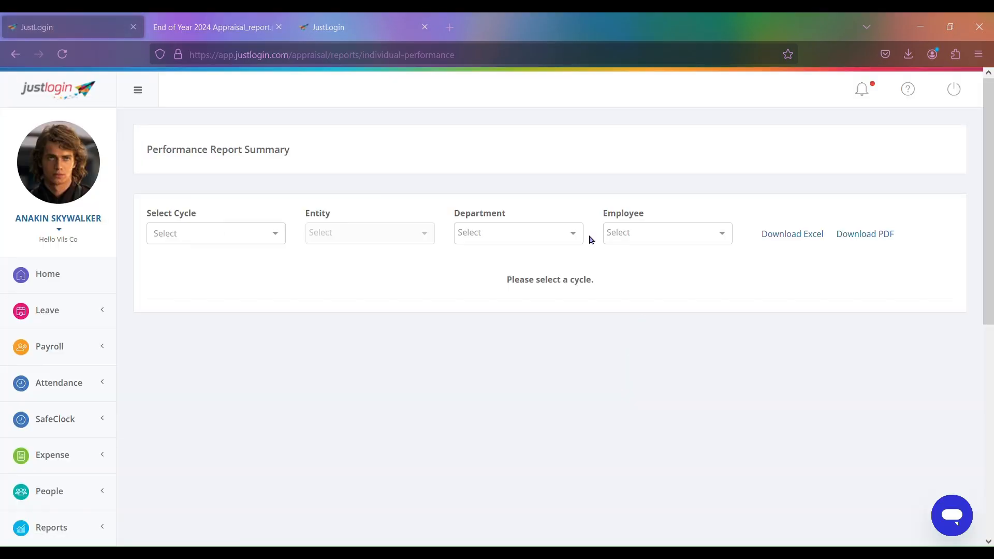
click(195, 240)
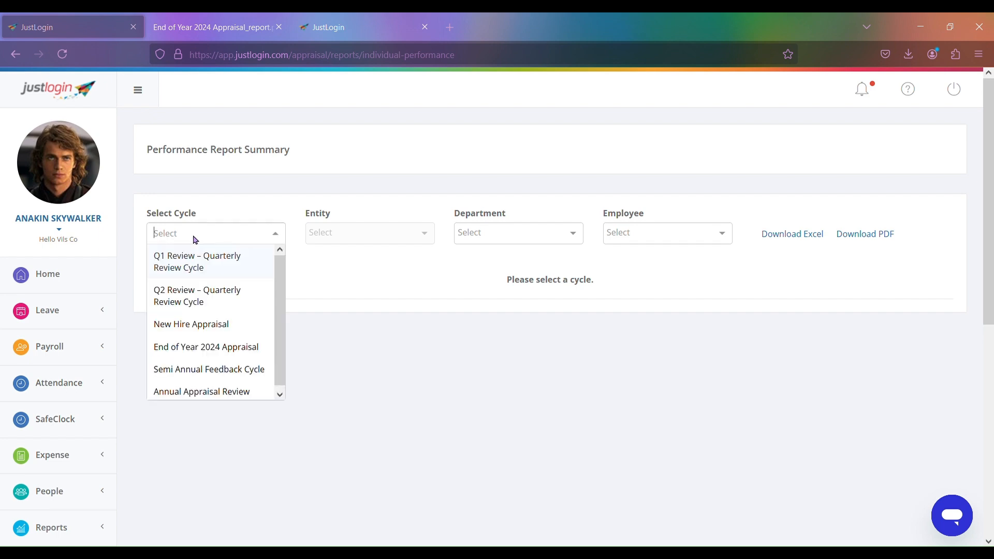
click(190, 348)
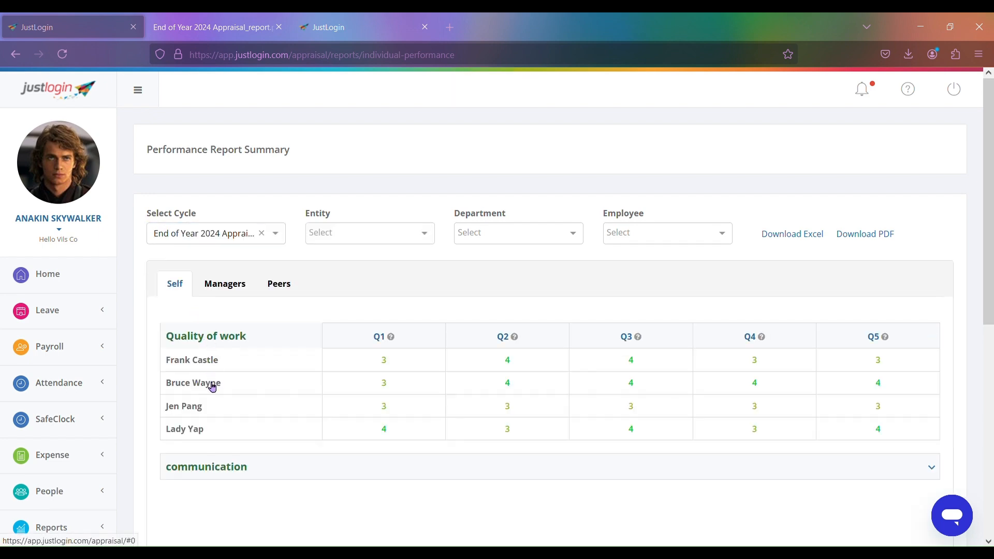
click(211, 466)
View the managers' and peers' results, expand the peers' communication section, and return to the appraisal reports overview.
click(223, 285)
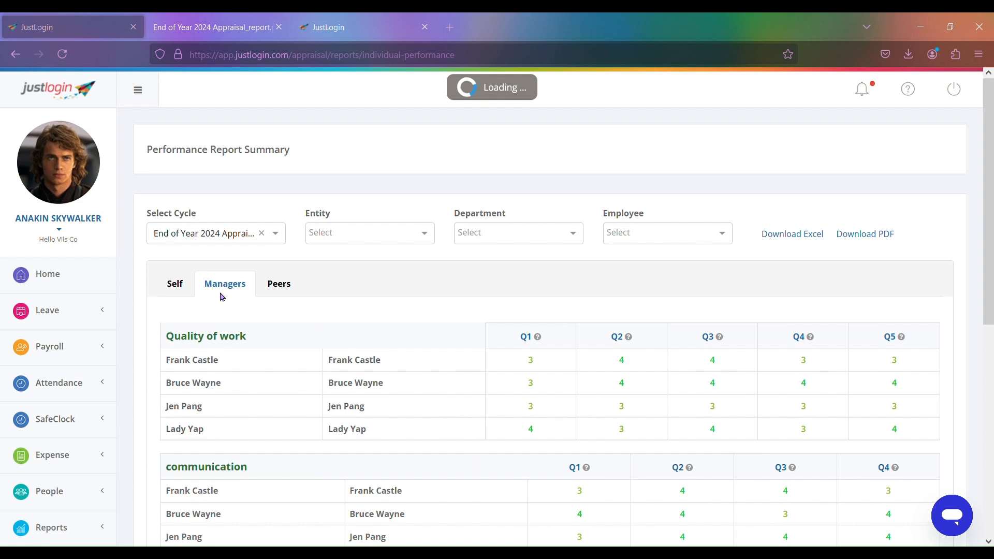
click(278, 291)
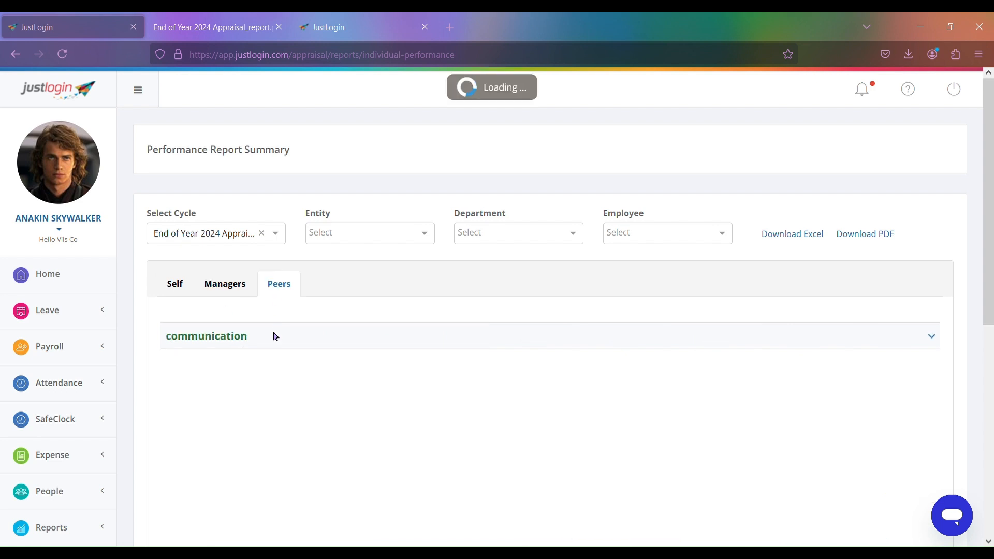
click(231, 344)
key(alt+Left)
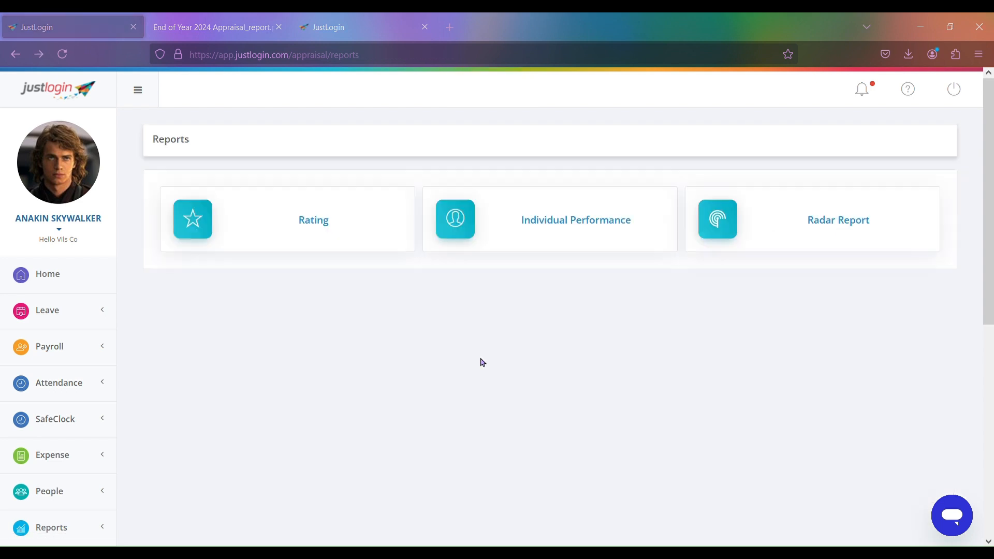
Generate a Radar Report for the Semi Annual Feedback Cycle covering all three listed employees.
click(781, 247)
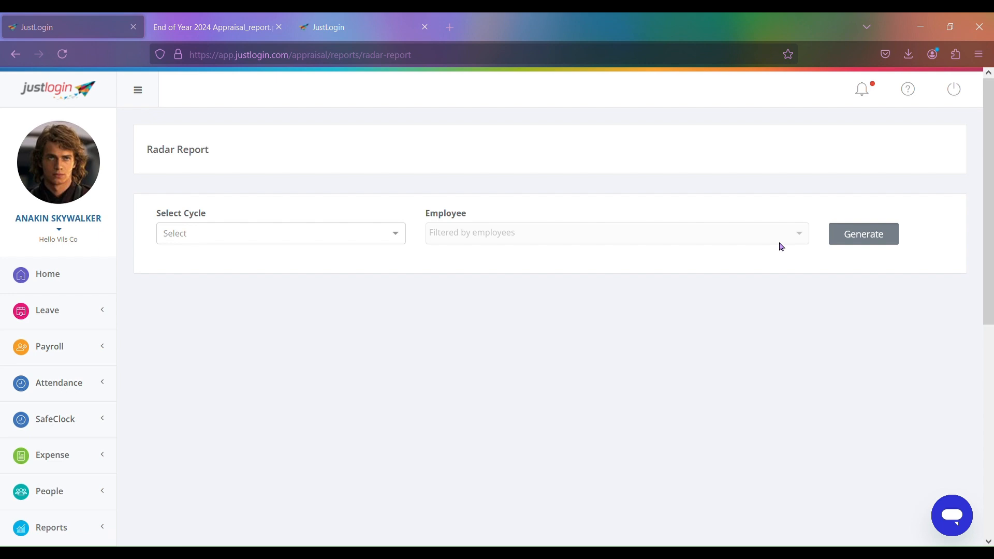
click(234, 238)
click(217, 347)
click(546, 237)
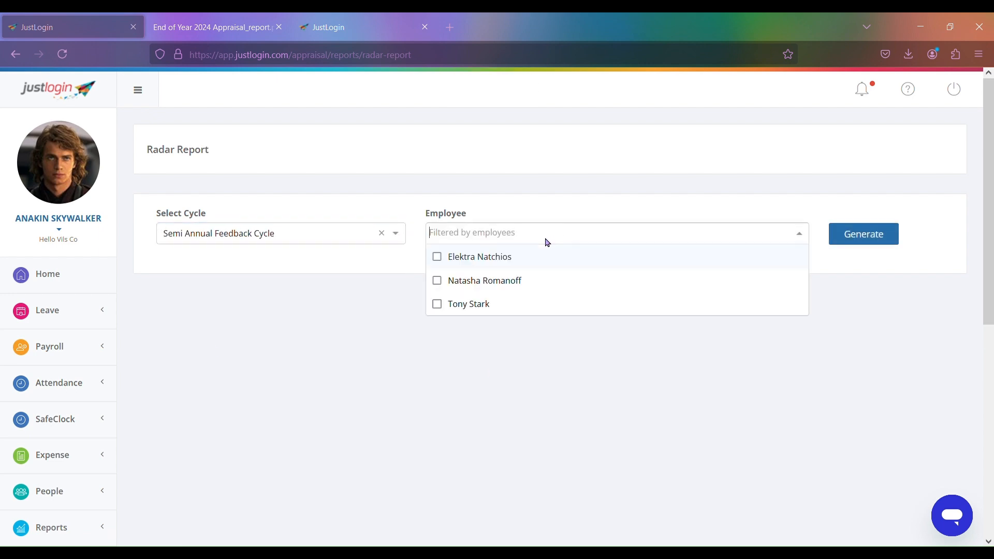
click(440, 258)
click(439, 281)
click(440, 305)
click(874, 235)
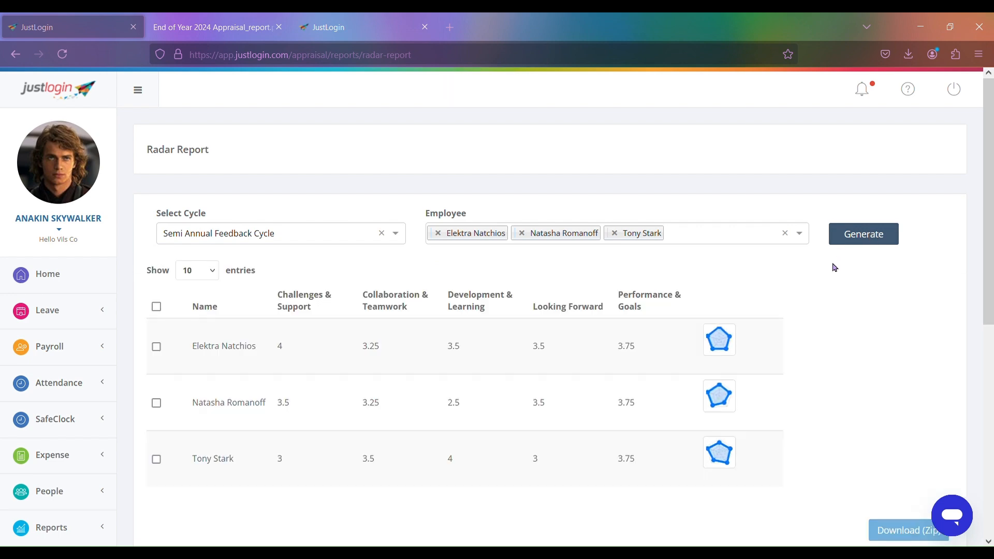
Select all employees in the Radar Report and download their results as a zip file.
mouse_move(728, 347)
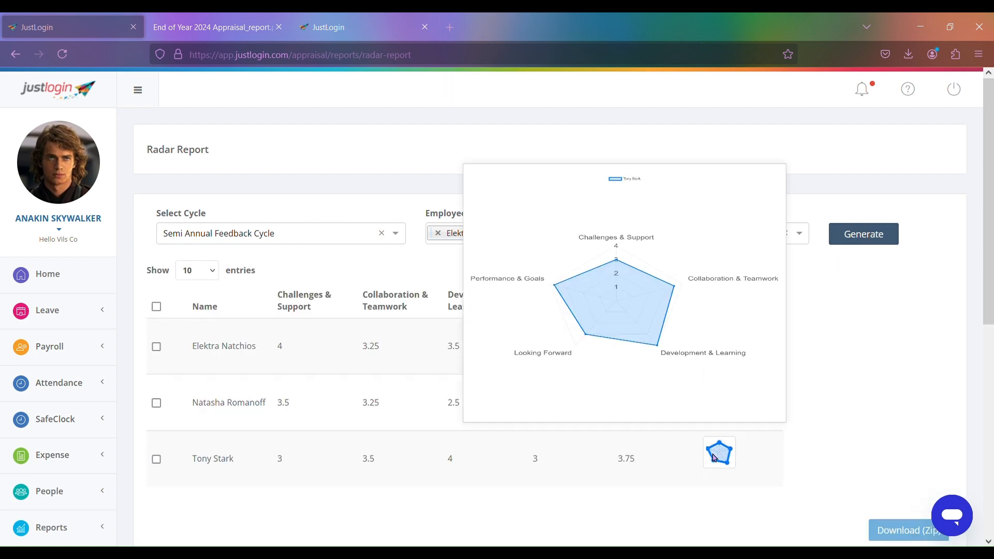
click(156, 306)
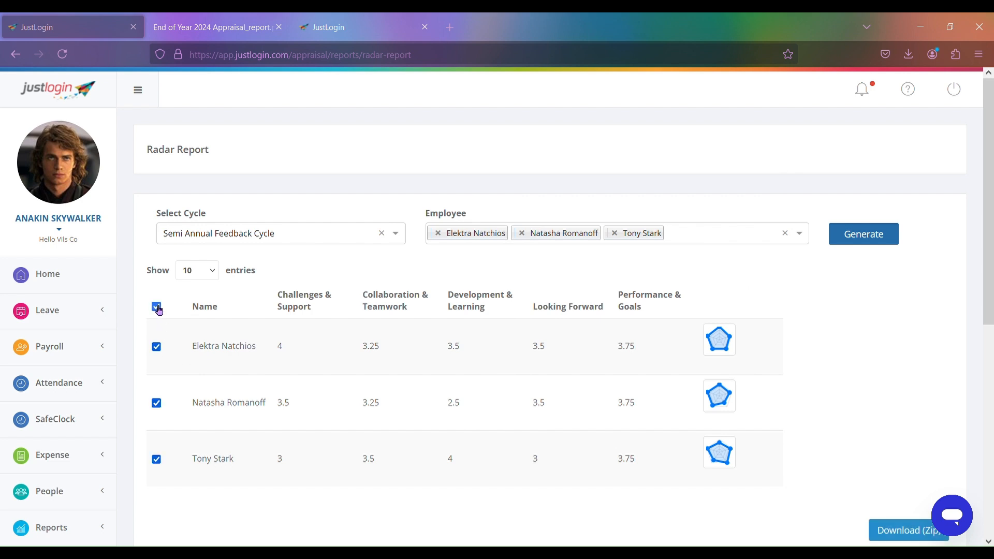
scroll(797, 378, down, 2)
click(891, 468)
scroll(834, 414, up, 2)
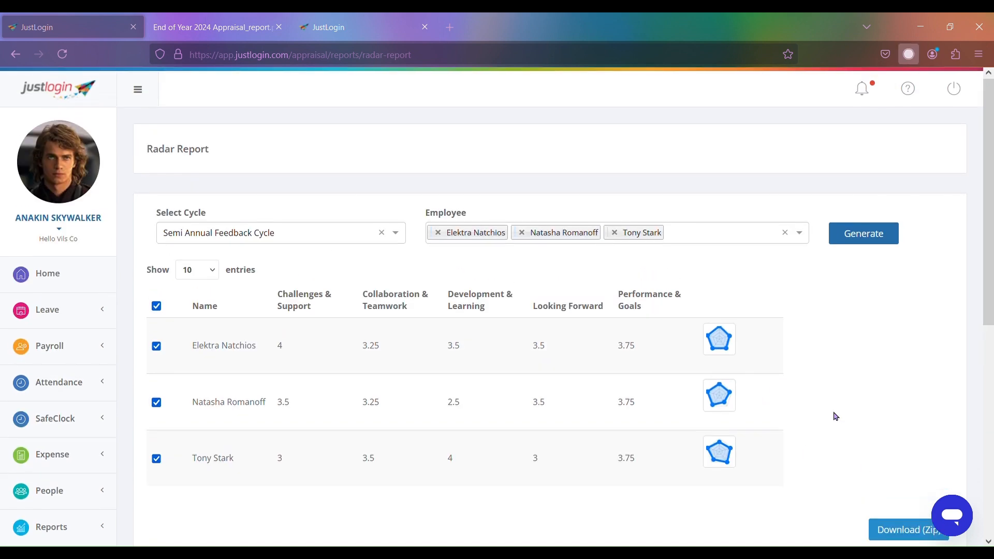